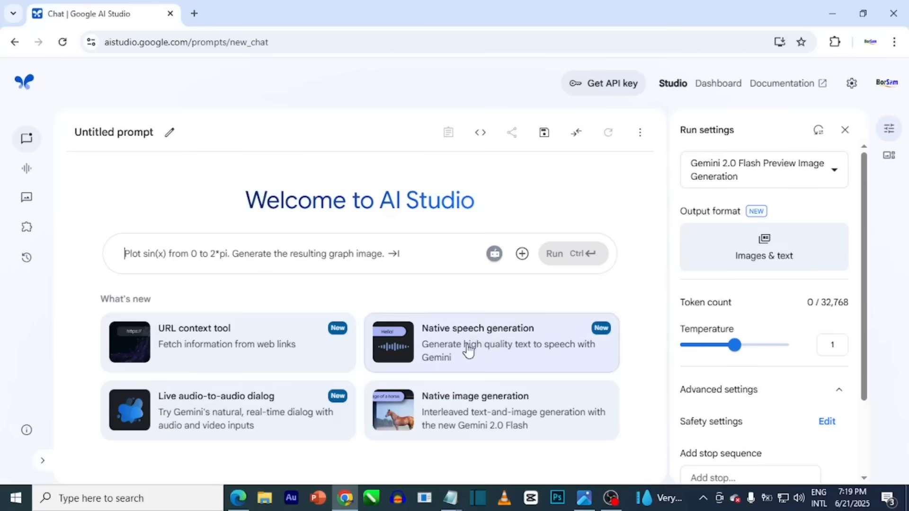
Step: Open Native speech generation, compare single-speaker and multi-speaker modes, and choose multi-speaker audio
{"action": "left_click", "coordinate": [464, 349]}
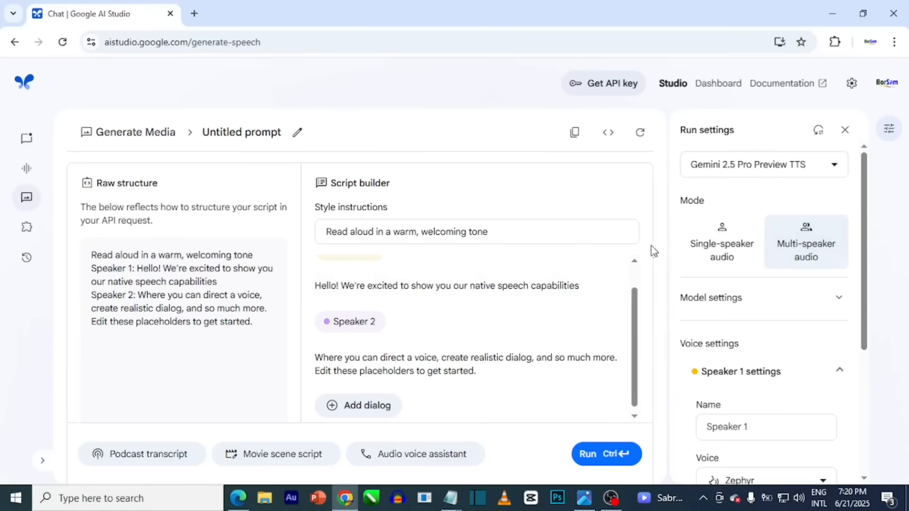
{"action": "left_click", "coordinate": [755, 226]}
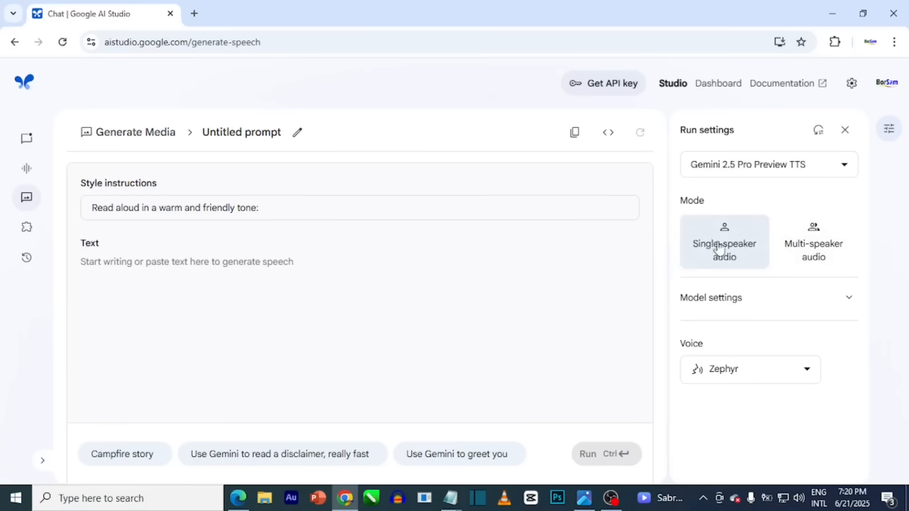
{"action": "left_click", "coordinate": [814, 244]}
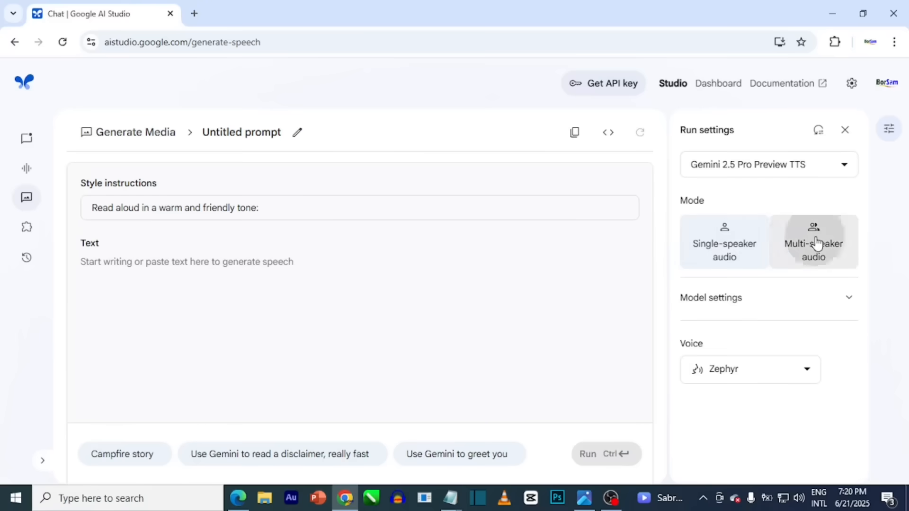
{"action": "left_click", "coordinate": [720, 248]}
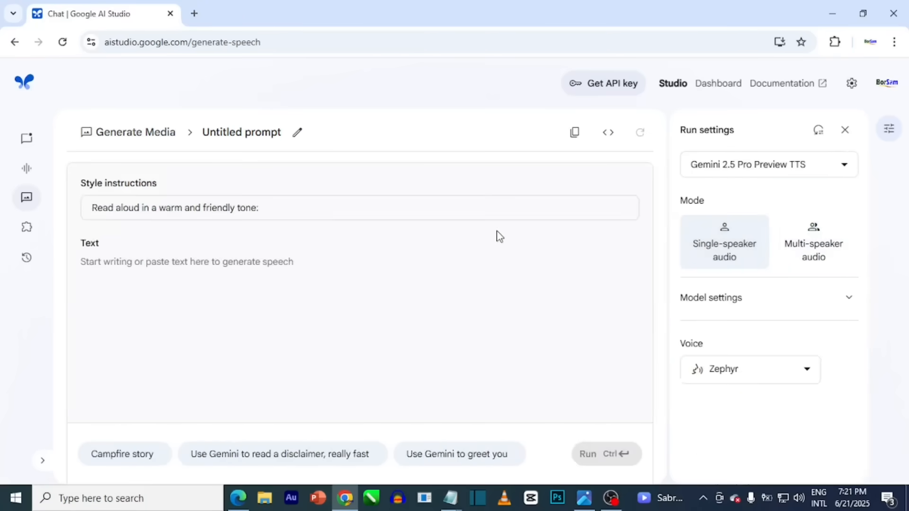
{"action": "left_click", "coordinate": [801, 245]}
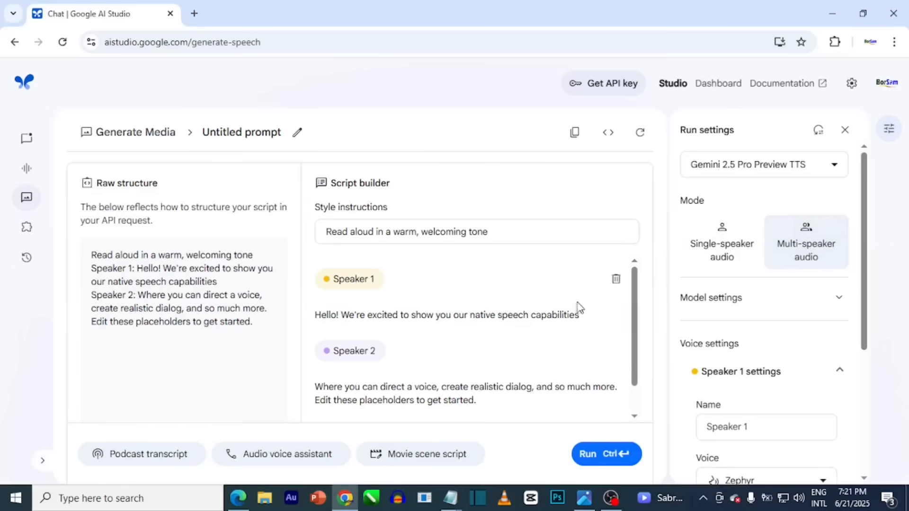
{"action": "mouse_move", "coordinate": [638, 290]}
{"action": "left_mouse_down"}
{"action": "mouse_move", "coordinate": [638, 355]}
{"action": "mouse_move", "coordinate": [646, 282]}
{"action": "left_mouse_up"}
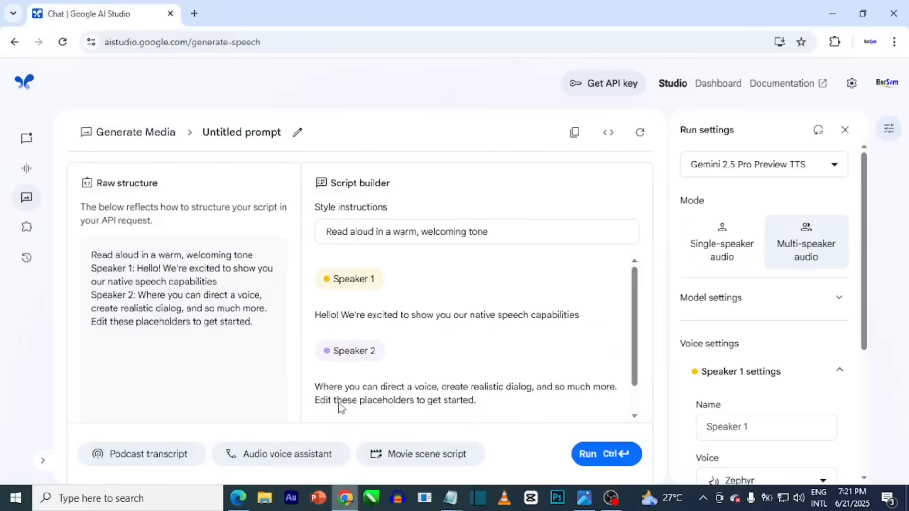
Step: Replace the Speaker 1 placeholder text in the script builder with the first Khmer dialogue line from the Notepad document
{"action": "left_click", "coordinate": [838, 11]}
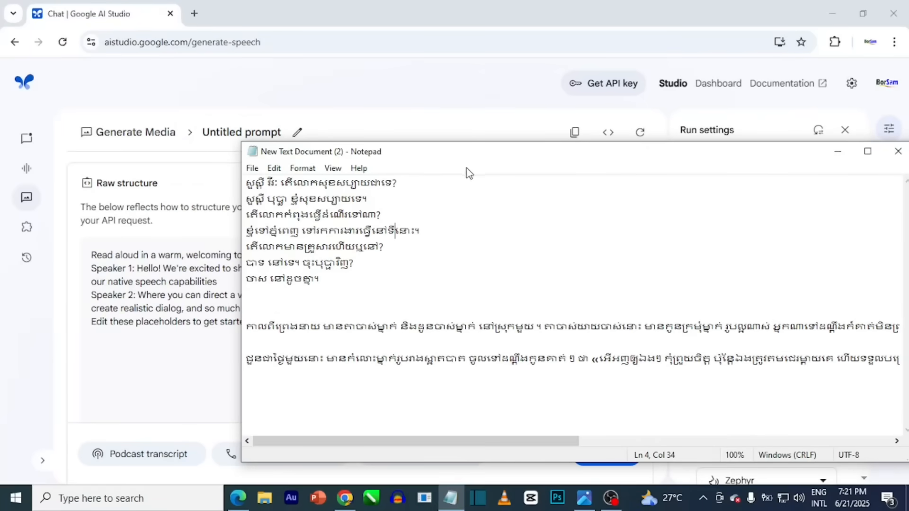
{"action": "left_click_drag", "start_coordinate": [448, 167], "coordinate": [421, 198]}
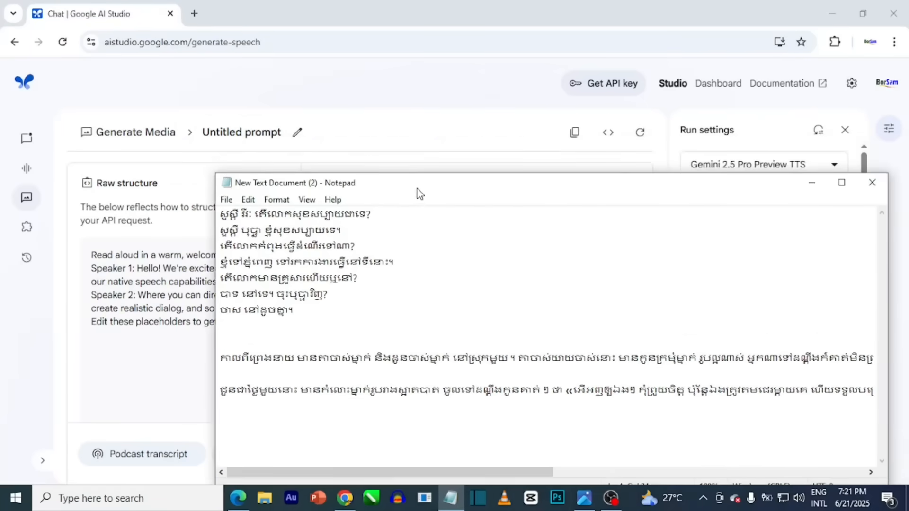
{"action": "left_click", "coordinate": [384, 142]}
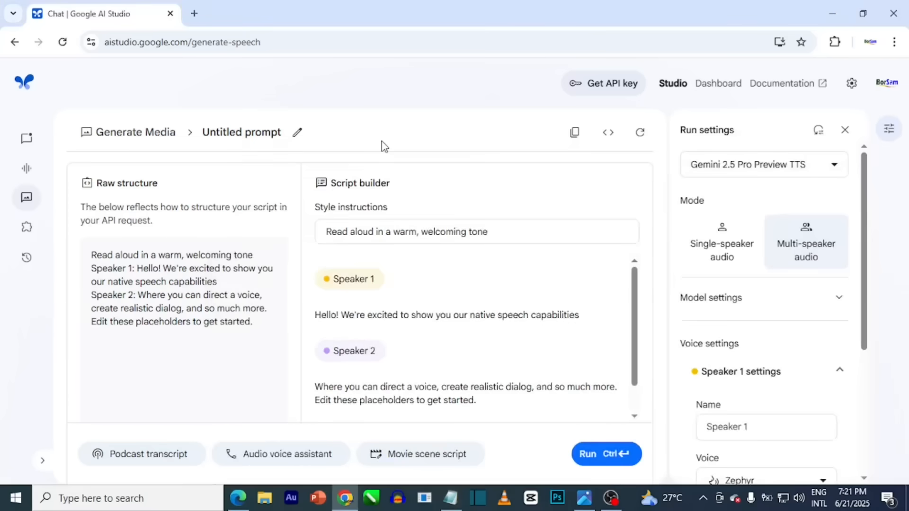
{"action": "left_click", "coordinate": [387, 316]}
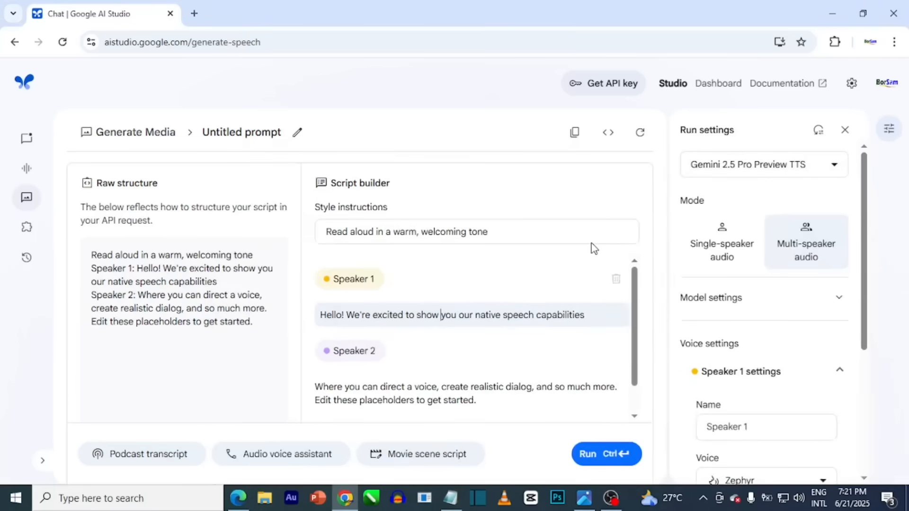
{"action": "left_click", "coordinate": [451, 498]}
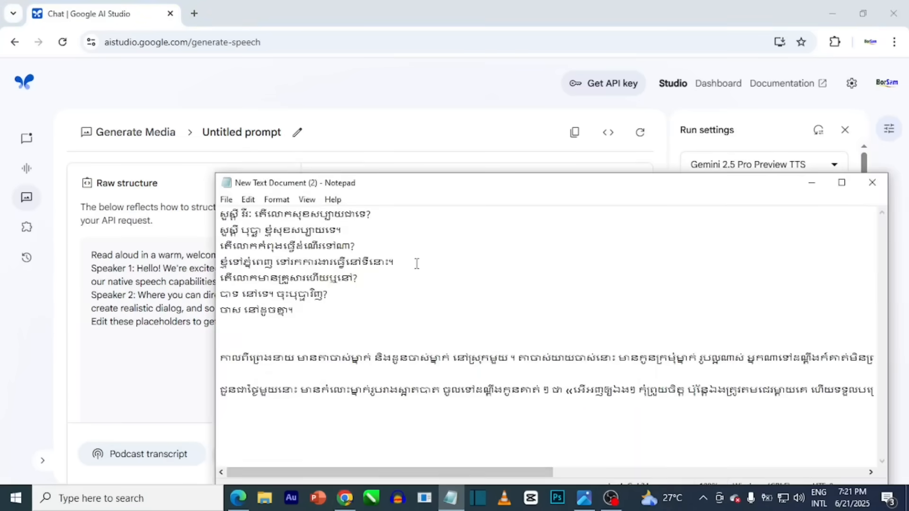
{"action": "left_click_drag", "start_coordinate": [395, 222], "coordinate": [213, 221]}
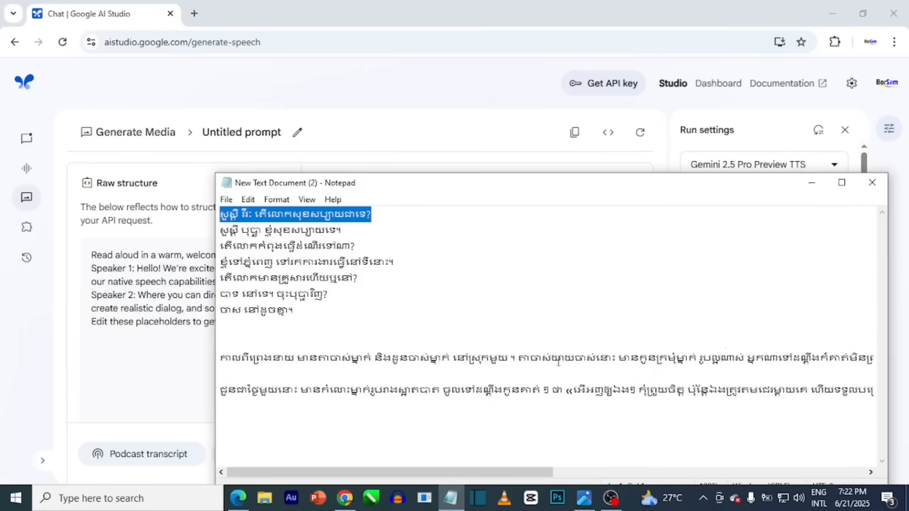
{"action": "left_click", "coordinate": [444, 109]}
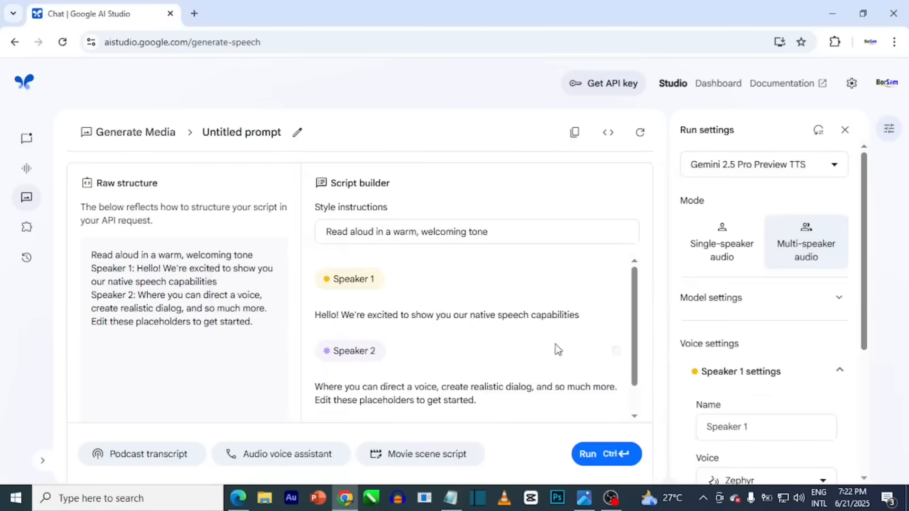
{"action": "left_click", "coordinate": [583, 316]}
{"action": "left_click_drag", "start_coordinate": [549, 317], "coordinate": [297, 322]}
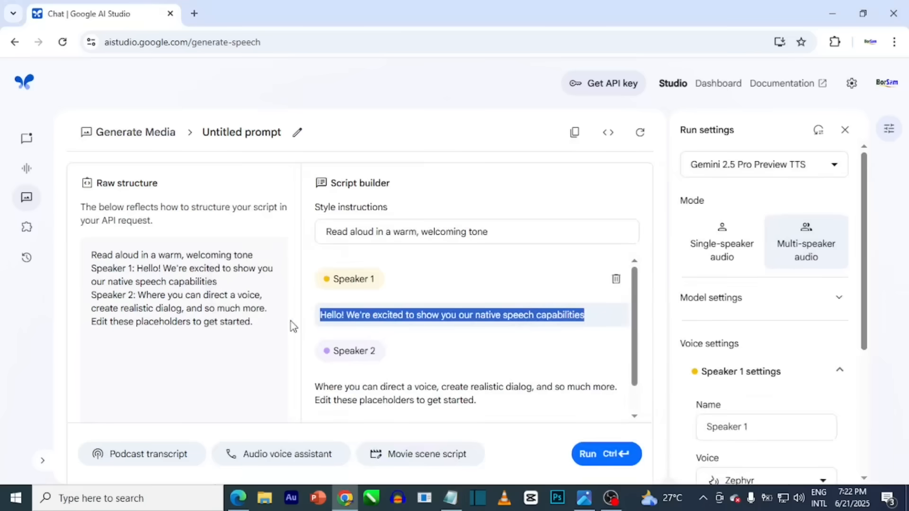
{"action": "type", "text": "សួស្តី រឺ: តើលោកសុខសប្បាយជាទេ?"}
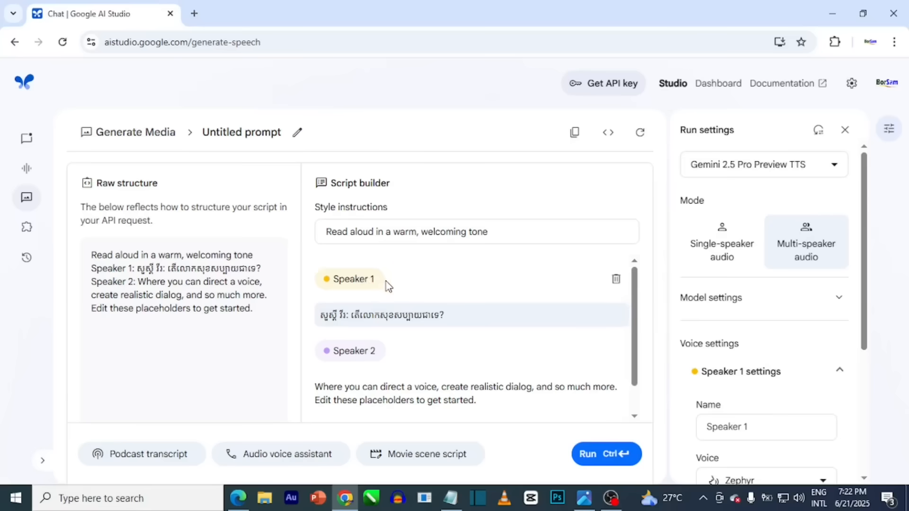
Step: Replace the Speaker 2 placeholder text with the second Khmer dialogue line from the Notepad document
{"action": "left_click_drag", "start_coordinate": [489, 401], "coordinate": [291, 397]}
{"action": "left_click", "coordinate": [451, 498]}
{"action": "left_click", "coordinate": [438, 305]}
{"action": "left_click_drag", "start_coordinate": [369, 232], "coordinate": [212, 232]}
{"action": "key", "text": "ctrl+c"}
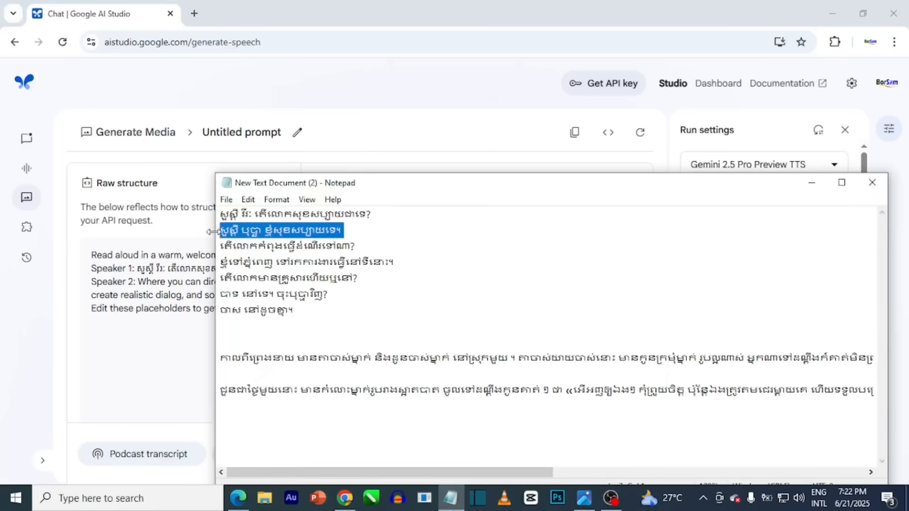
{"action": "left_click", "coordinate": [367, 168]}
{"action": "left_click_drag", "start_coordinate": [482, 402], "coordinate": [321, 389]}
{"action": "key", "text": "ctrl+v"}
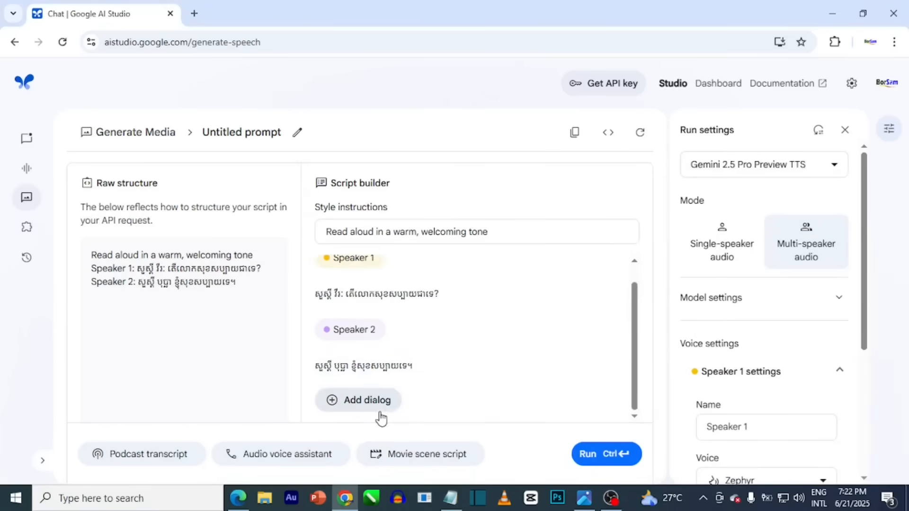
Step: Add a Speaker 1 dialog containing the third Notepad line, "តើលោកកំពុងធ្វើដំណើរទៅណា?"
{"action": "left_click", "coordinate": [361, 402]}
{"action": "scroll", "coordinate": [468, 390], "scroll_direction": "down", "scroll_amount": 2}
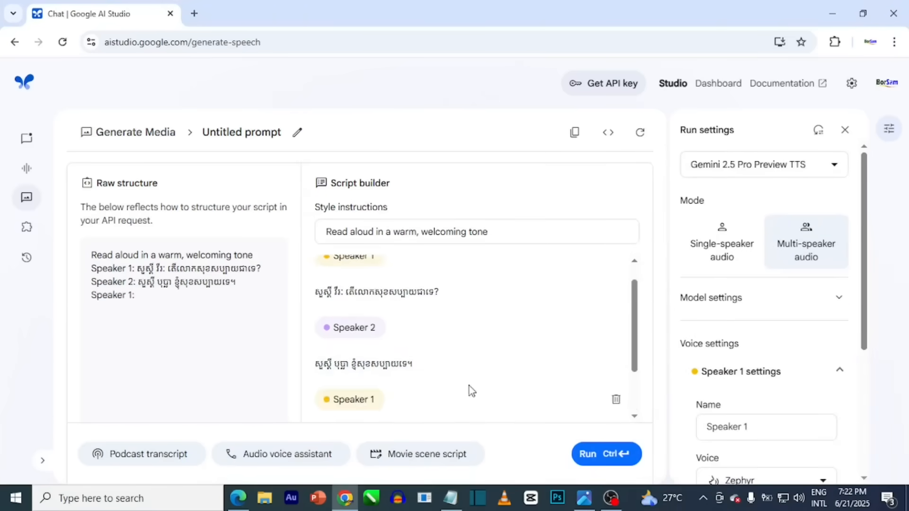
{"action": "left_click", "coordinate": [453, 497]}
{"action": "left_click", "coordinate": [475, 290]}
{"action": "left_click_drag", "start_coordinate": [374, 247], "coordinate": [211, 253]}
{"action": "key", "text": "ctrl+c"}
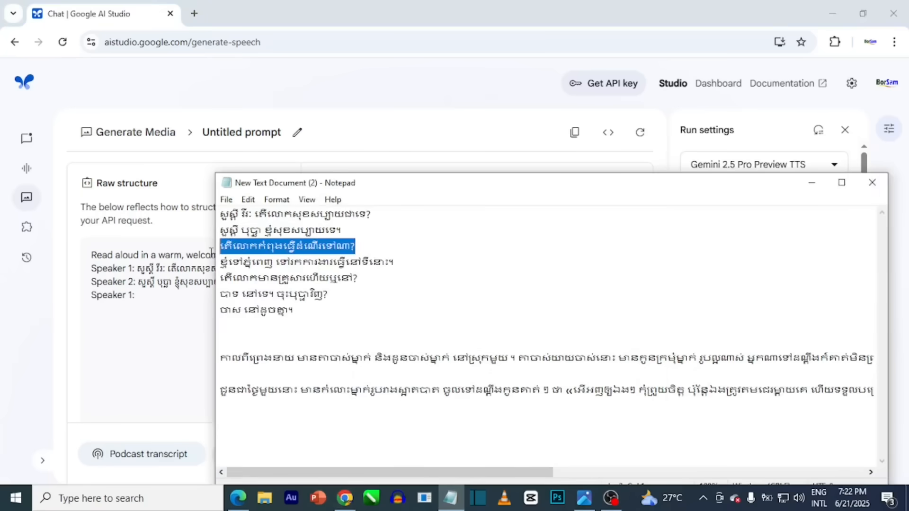
{"action": "left_click", "coordinate": [415, 139]}
{"action": "left_click", "coordinate": [374, 377]}
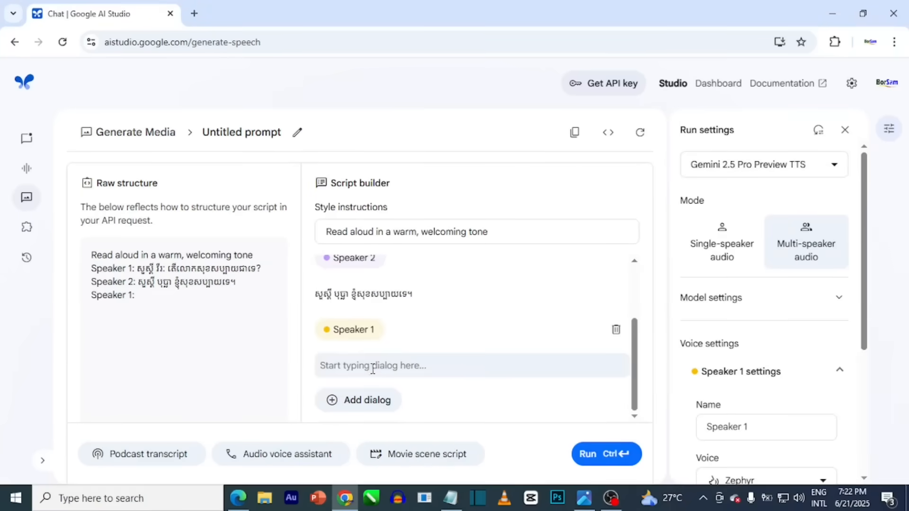
{"action": "key", "text": "ctrl+v"}
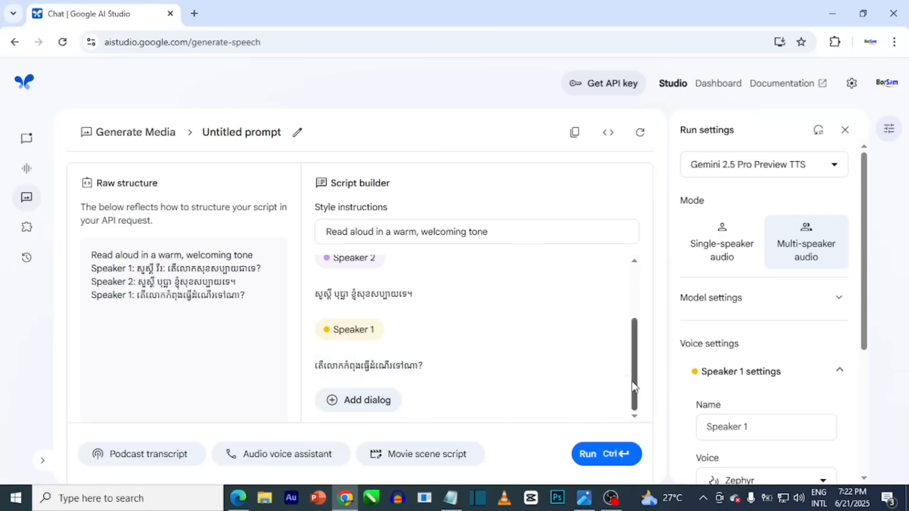
Step: Add a Speaker 2 dialog containing the fourth Notepad line, "ខ្ញុំទៅភ្នំពេញ ទៅរកការងារធ្វើនៅទីនោះ។"
{"action": "left_click", "coordinate": [361, 402]}
{"action": "left_click", "coordinate": [450, 498]}
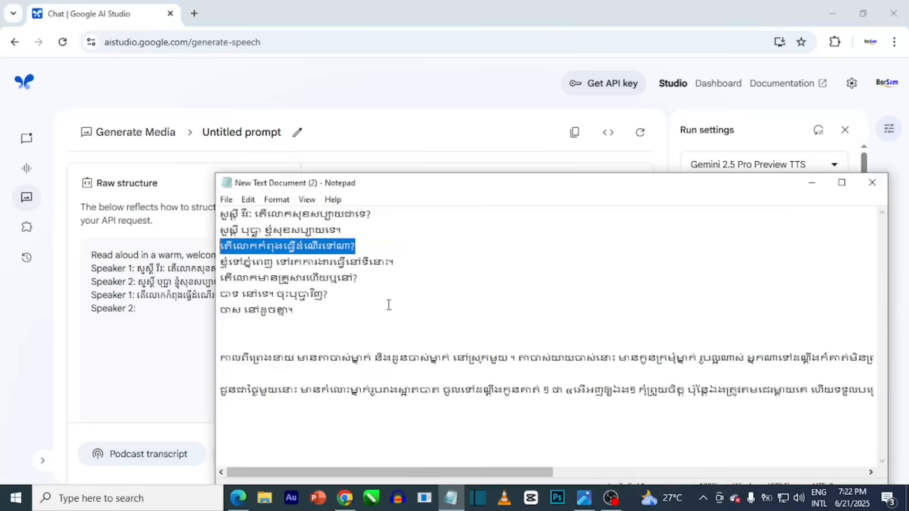
{"action": "left_click_drag", "start_coordinate": [404, 262], "coordinate": [216, 264]}
{"action": "key", "text": "ctrl+c"}
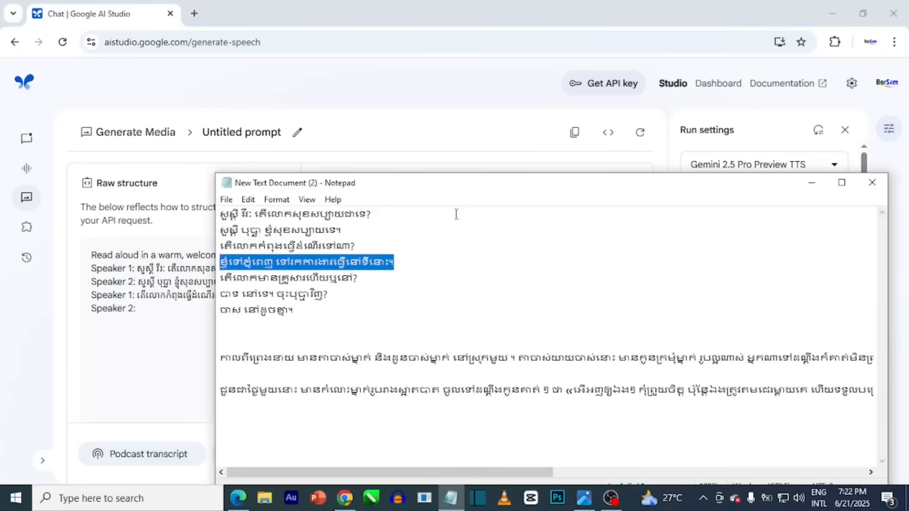
{"action": "left_click", "coordinate": [492, 144]}
{"action": "left_click", "coordinate": [377, 367]}
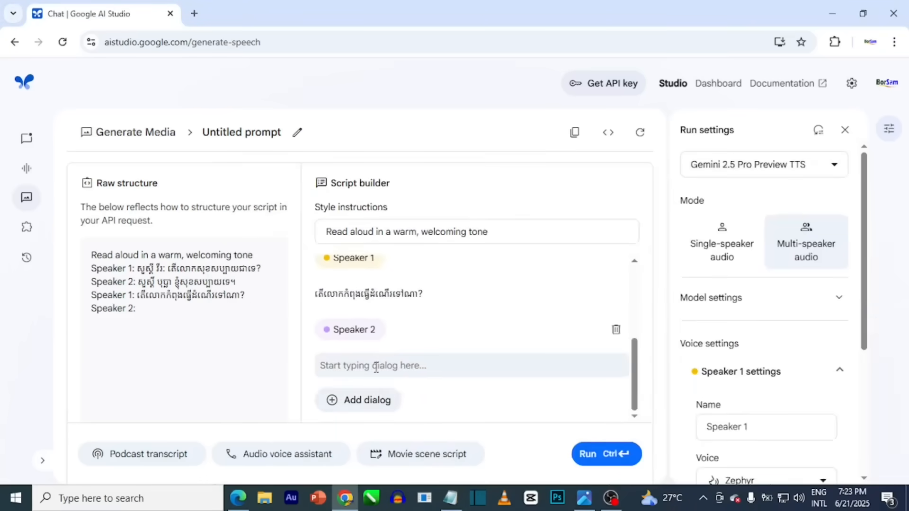
{"action": "key", "text": "ctrl+v"}
Step: Add a Speaker 1 dialog containing the fifth Notepad line, "តើលោកមានគ្រួសារហើយឬនៅ?"
{"action": "left_click", "coordinate": [393, 413]}
{"action": "left_click", "coordinate": [450, 498]}
{"action": "left_click_drag", "start_coordinate": [365, 277], "coordinate": [203, 285]}
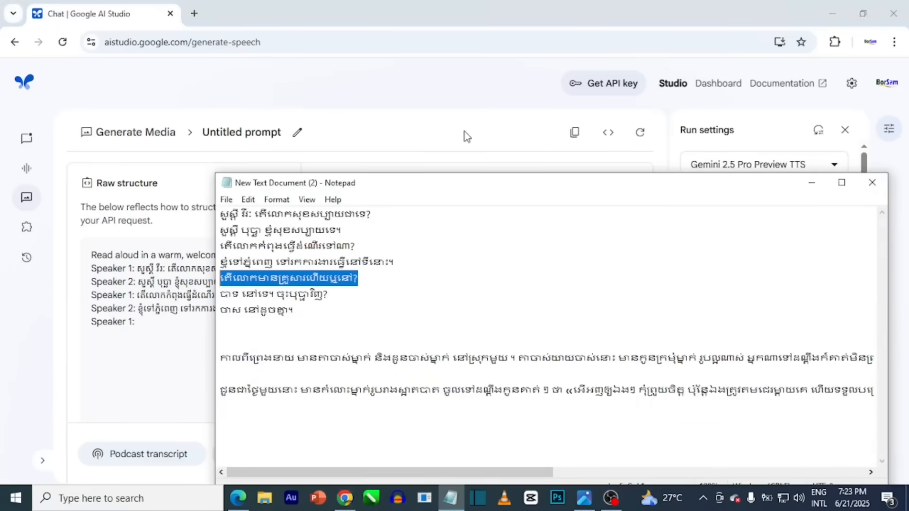
{"action": "left_click", "coordinate": [202, 285]}
{"action": "scroll", "coordinate": [476, 373], "scroll_direction": "down", "scroll_amount": 2}
{"action": "left_click", "coordinate": [391, 366]}
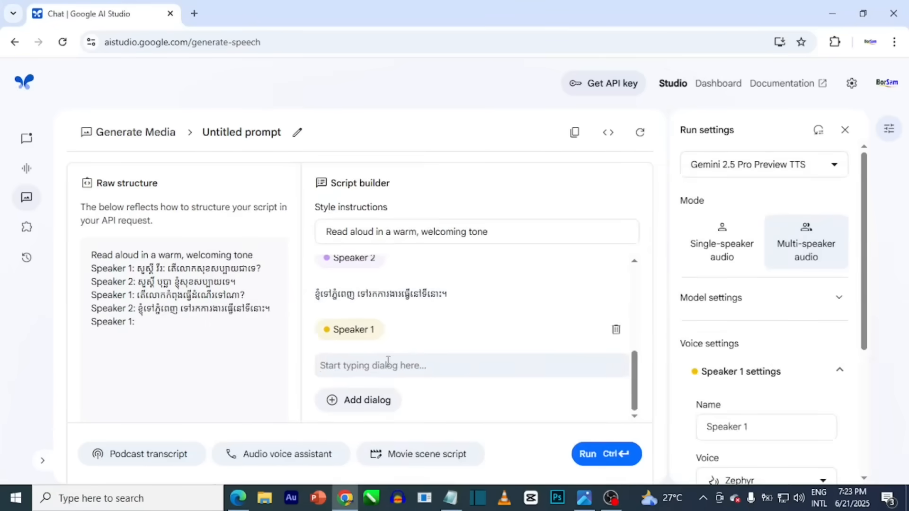
{"action": "type", "text": "តើលោកមានគ្រួសារហើយឬនៅ?"}
Step: Add a Speaker 2 dialog containing the sixth Khmer dialogue line from the Notepad document
{"action": "left_click", "coordinate": [371, 401]}
{"action": "left_click", "coordinate": [450, 498]}
{"action": "left_click", "coordinate": [349, 302]}
{"action": "left_click_drag", "start_coordinate": [328, 294], "coordinate": [213, 301]}
{"action": "left_click", "coordinate": [212, 301]}
{"action": "scroll", "coordinate": [442, 357], "scroll_direction": "down", "scroll_amount": 2}
{"action": "left_click", "coordinate": [377, 364]}
Step: Add a closing Speaker 1 dialog containing the seventh Notepad line, "ចាស នៅដូចគ្នា។"
{"action": "left_click", "coordinate": [451, 497]}
{"action": "left_click_drag", "start_coordinate": [296, 308], "coordinate": [216, 309]}
{"action": "key", "text": "ctrl+c"}
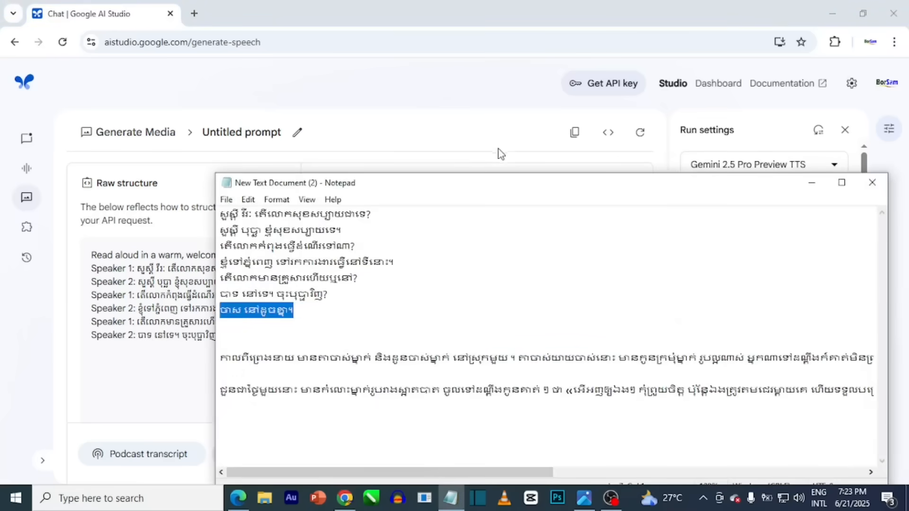
{"action": "left_click", "coordinate": [213, 310]}
{"action": "key", "text": "ctrl+v"}
{"action": "left_click", "coordinate": [394, 400]}
{"action": "key", "text": "ctrl+v"}
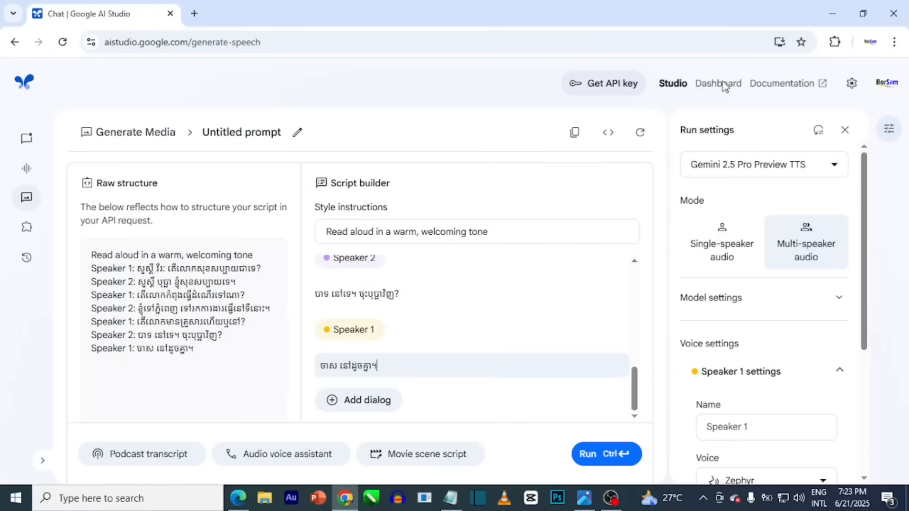
Step: Preview the Zephyr, Puck, Charon and Kore voices for Speaker 1 and set that speaker's voice to Kore
{"action": "scroll", "coordinate": [513, 351], "scroll_direction": "up", "scroll_amount": 5}
{"action": "mouse_move", "coordinate": [639, 295]}
{"action": "left_mouse_down"}
{"action": "mouse_move", "coordinate": [643, 393]}
{"action": "mouse_move", "coordinate": [641, 298]}
{"action": "left_mouse_up"}
{"action": "left_click_drag", "start_coordinate": [865, 225], "coordinate": [864, 258]}
{"action": "left_click", "coordinate": [767, 282]}
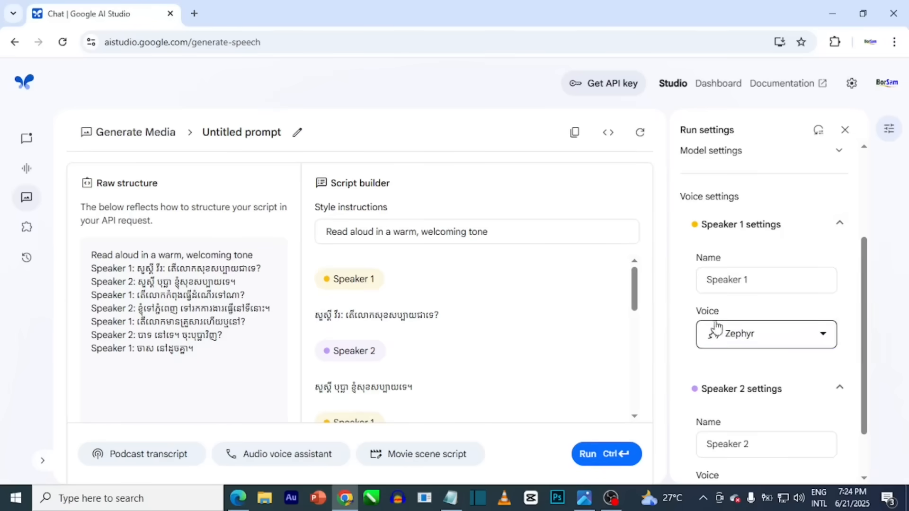
{"action": "left_click", "coordinate": [736, 336]}
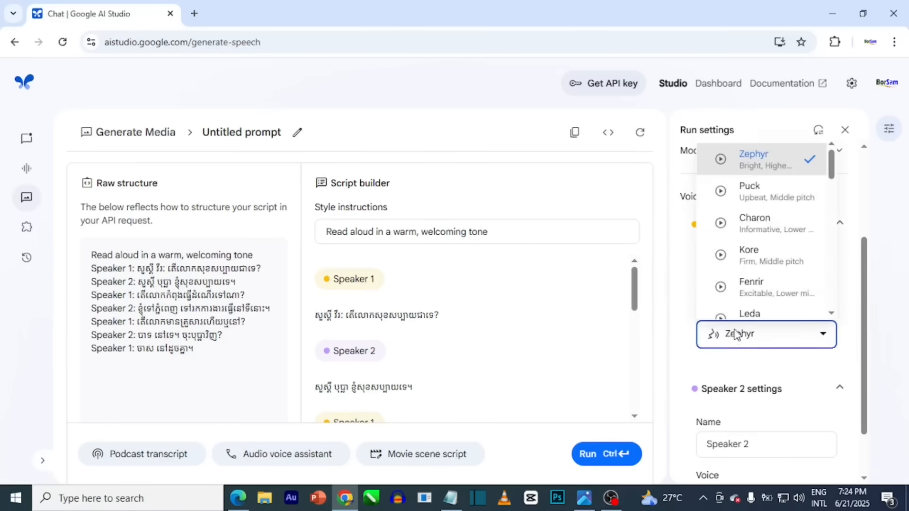
{"action": "left_click", "coordinate": [722, 159]}
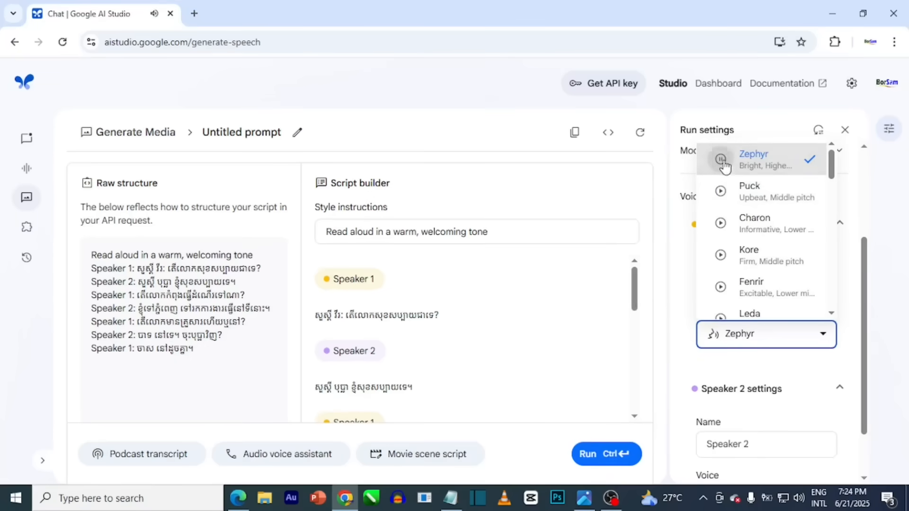
{"action": "left_click", "coordinate": [721, 192]}
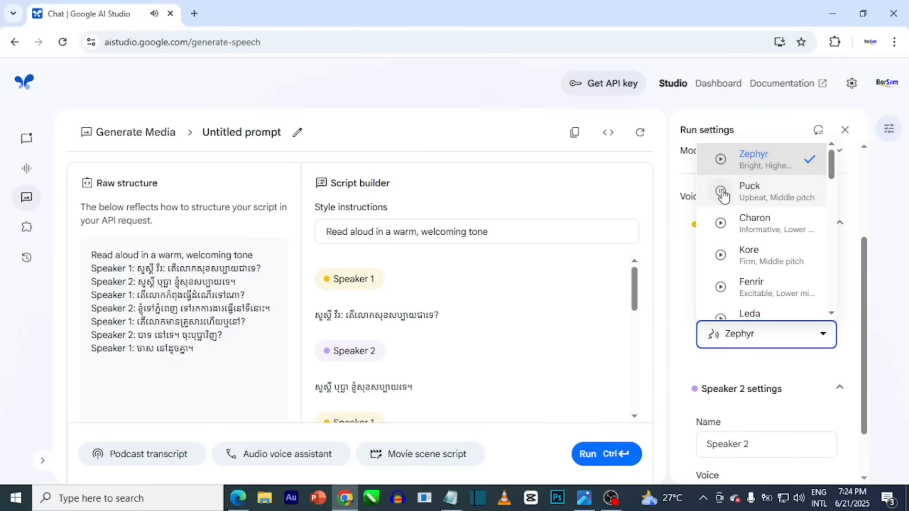
{"action": "left_click", "coordinate": [720, 223]}
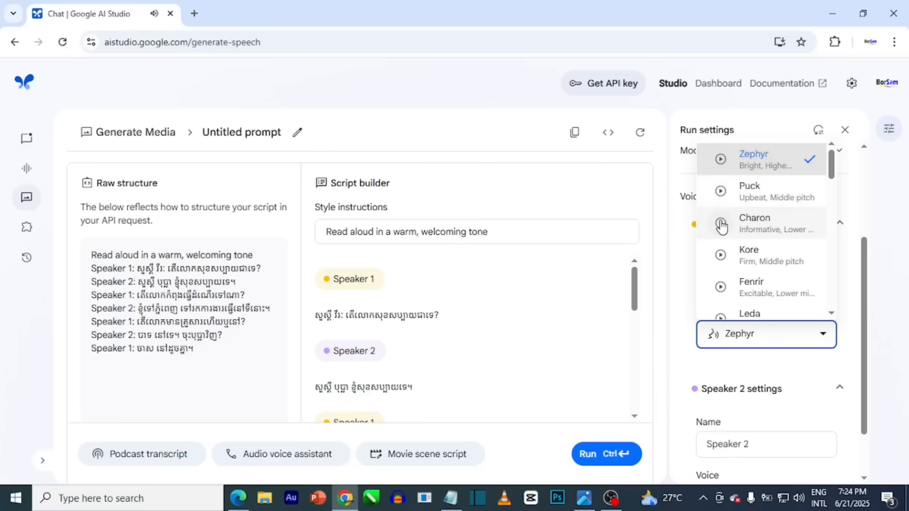
{"action": "left_click", "coordinate": [721, 255]}
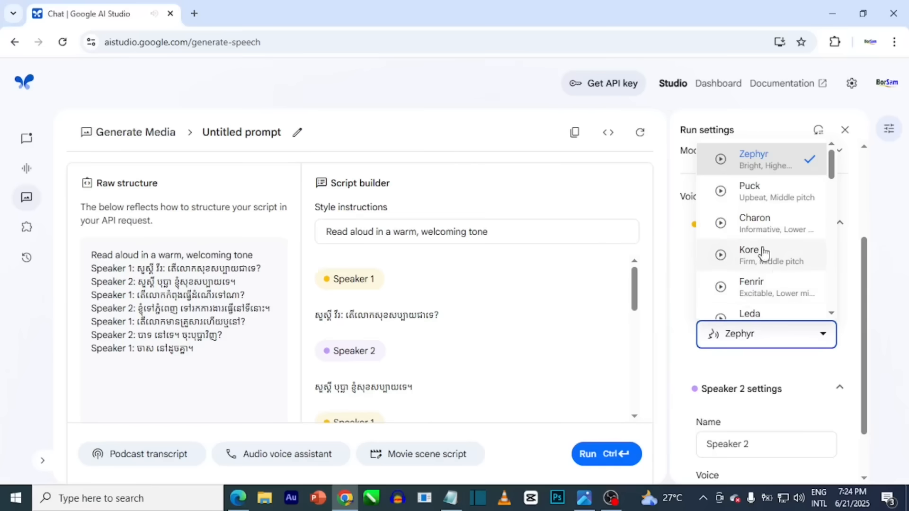
{"action": "left_click", "coordinate": [753, 263]}
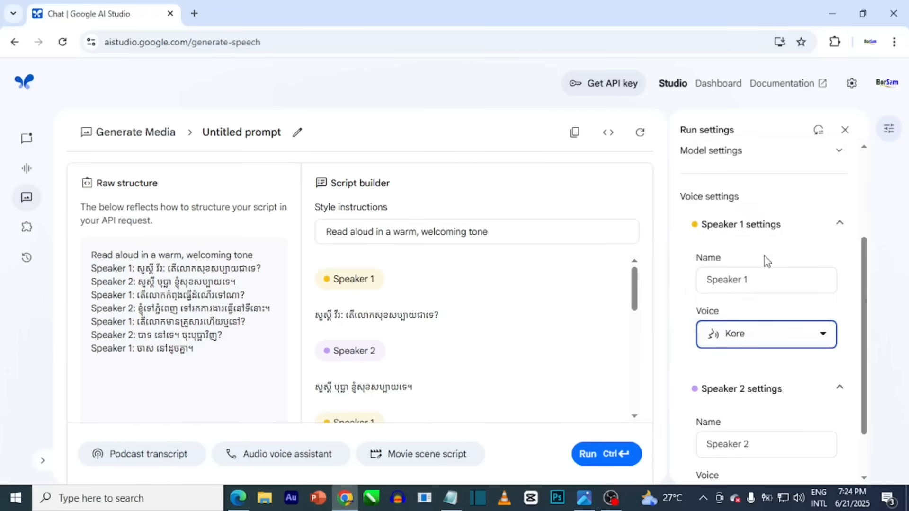
Step: Preview the Charon, Kore and Fenrir voices for Speaker 2 and set that speaker's voice to Fenrir
{"action": "left_click_drag", "start_coordinate": [865, 269], "coordinate": [863, 309]}
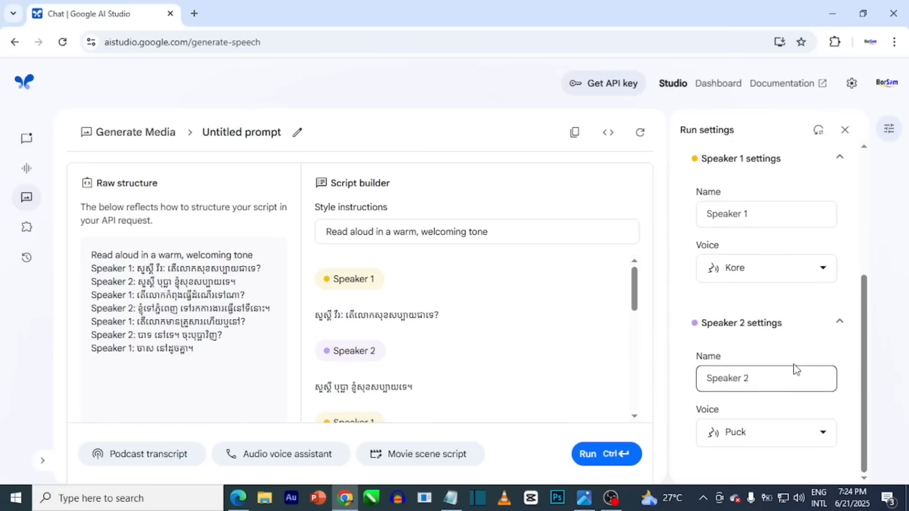
{"action": "left_click", "coordinate": [823, 432]}
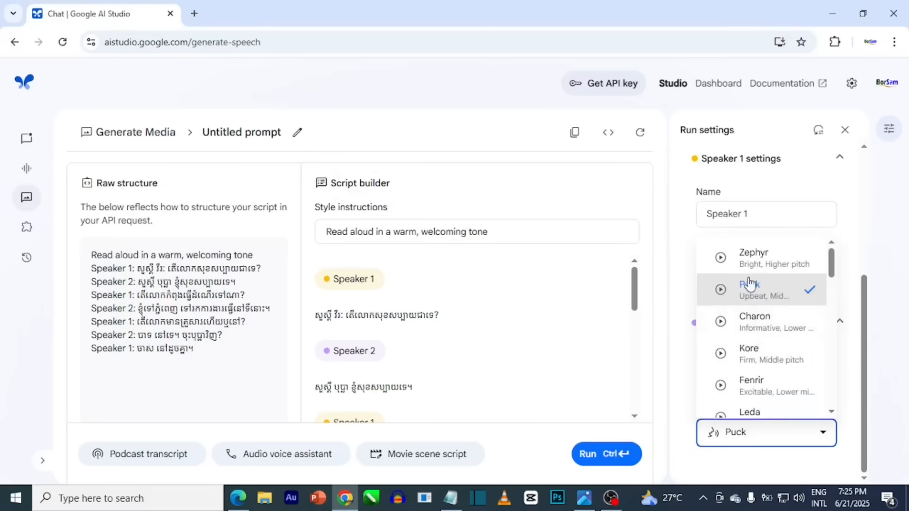
{"action": "left_click", "coordinate": [720, 323]}
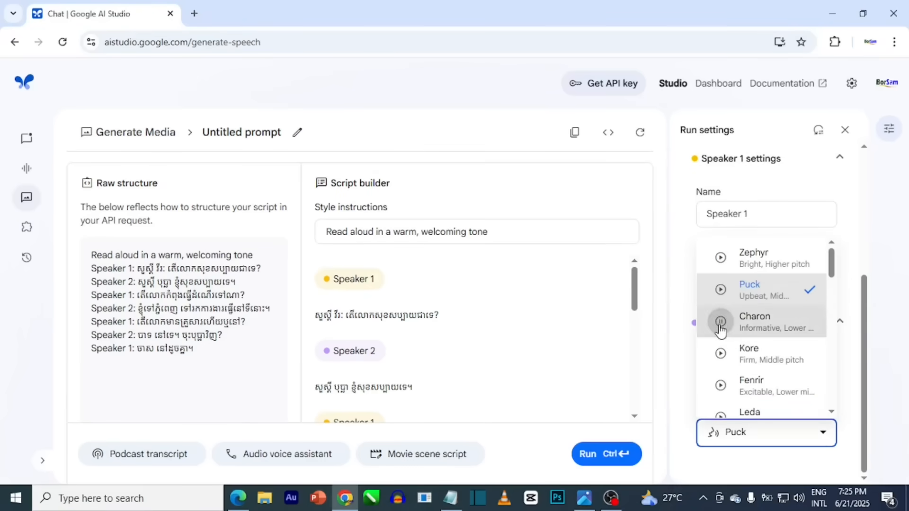
{"action": "left_click", "coordinate": [721, 353]}
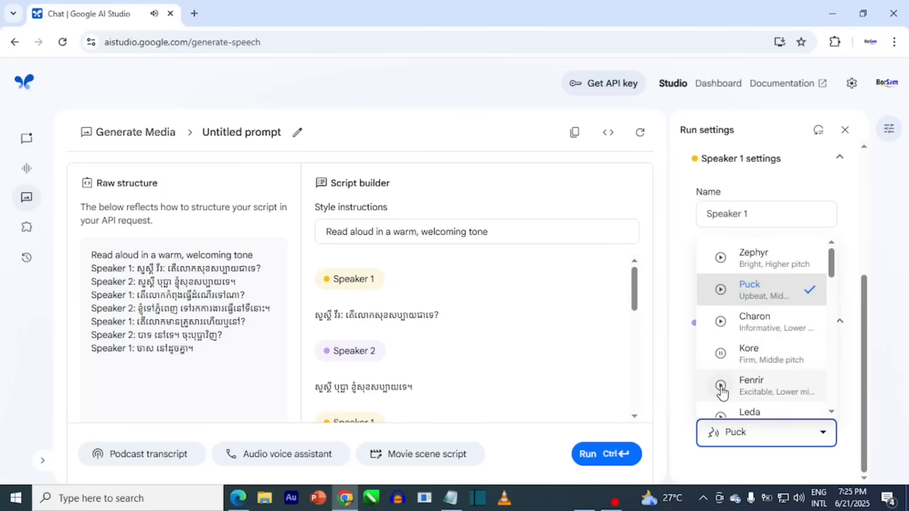
{"action": "left_click", "coordinate": [721, 386]}
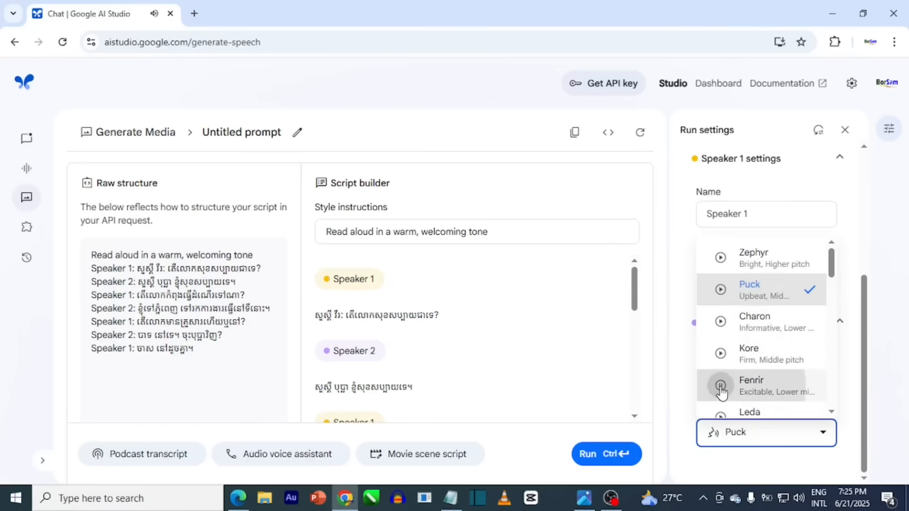
{"action": "left_click", "coordinate": [767, 389]}
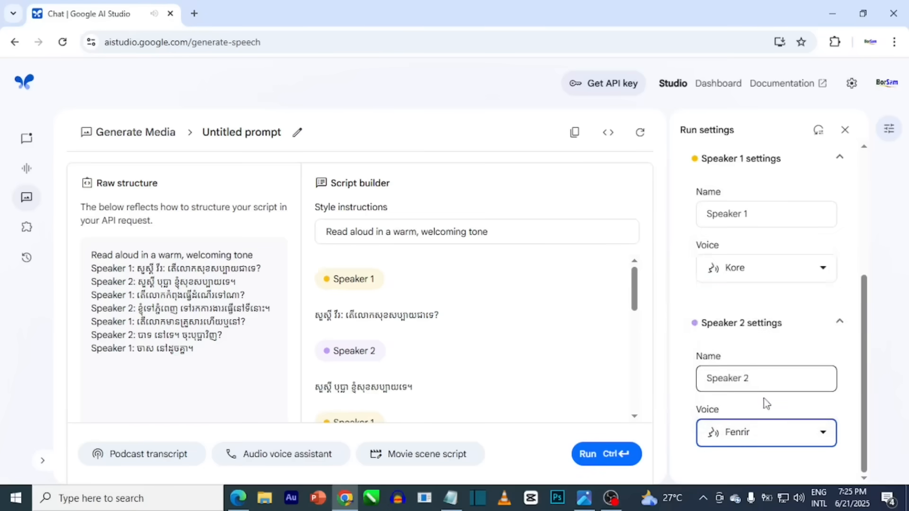
Step: Replace the script's style instructions with "Friendly conversation"
{"action": "left_click_drag", "start_coordinate": [864, 316], "coordinate": [863, 347]}
{"action": "left_click_drag", "start_coordinate": [642, 286], "coordinate": [639, 262]}
{"action": "left_click", "coordinate": [635, 260]}
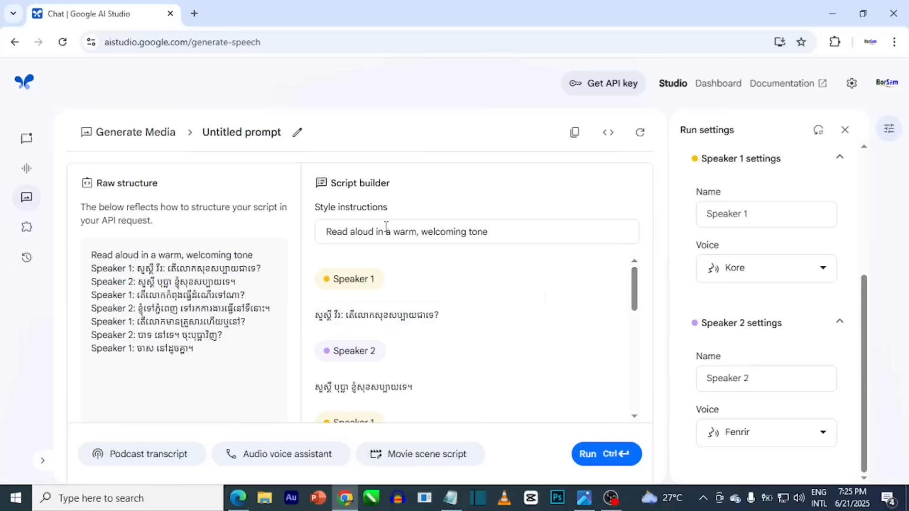
{"action": "triple_click", "coordinate": [403, 231]}
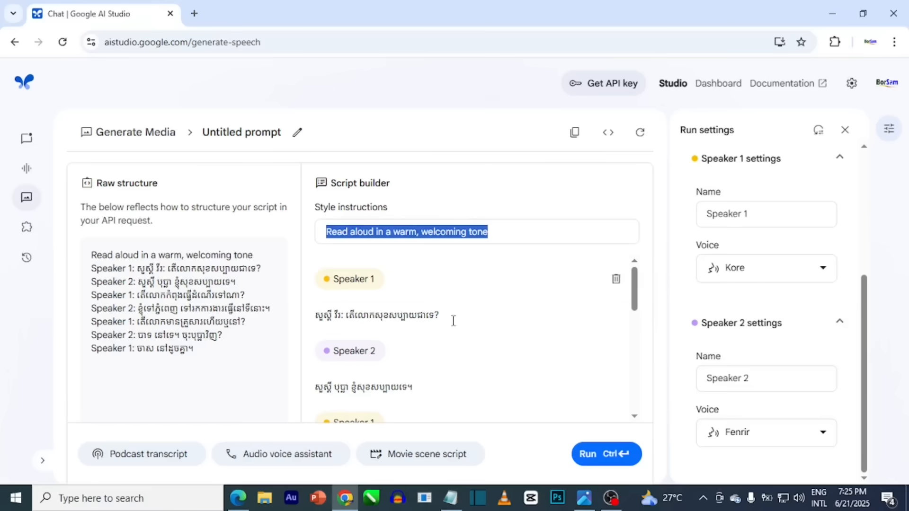
{"action": "left_click_drag", "start_coordinate": [634, 299], "coordinate": [636, 251]}
{"action": "left_click_drag", "start_coordinate": [515, 237], "coordinate": [374, 239]}
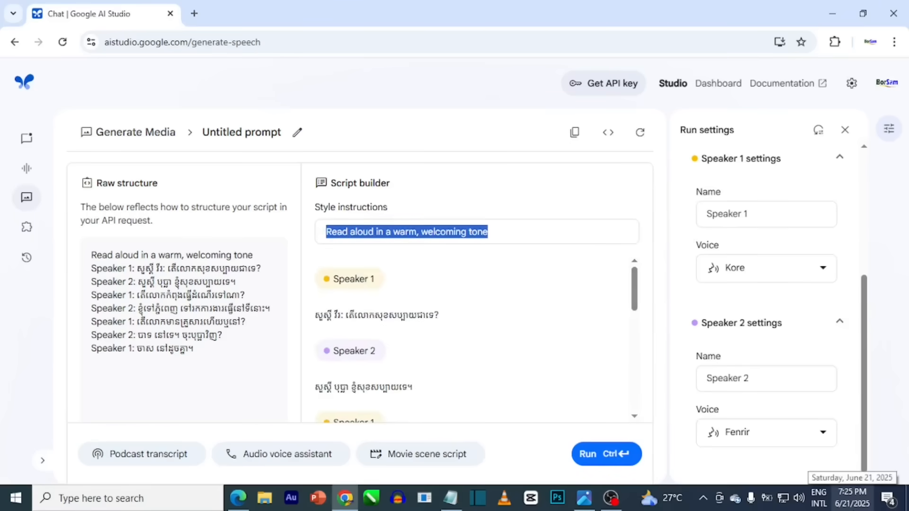
{"action": "type", "text": "Frienl"}
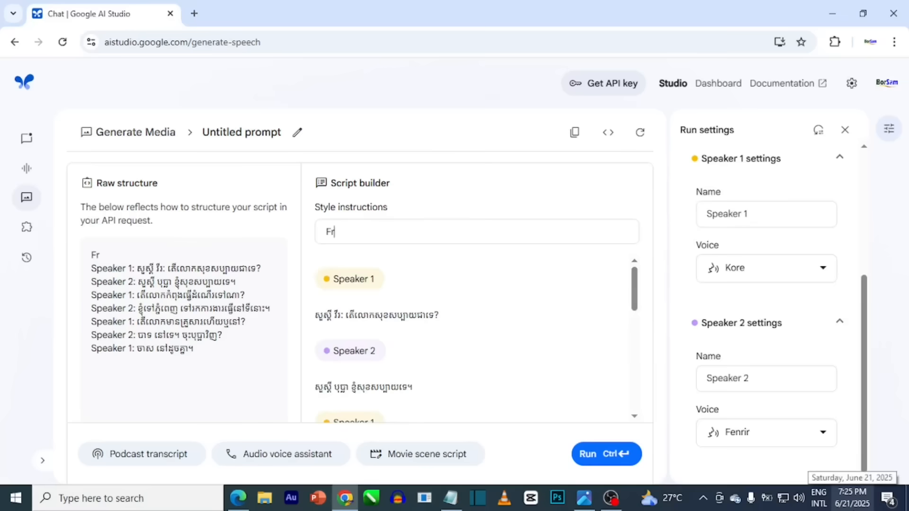
{"action": "key", "text": "BackSpace"}
{"action": "type", "text": "dly"}
{"action": "key", "text": "BackSpace"}
{"action": "key", "text": "BackSpace"}
{"action": "key", "text": "BackSpace"}
{"action": "type", "text": "dly "}
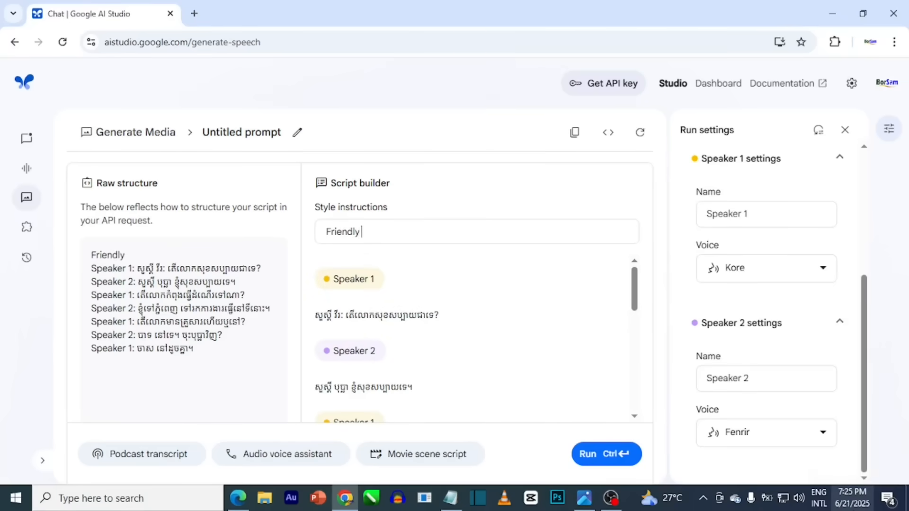
{"action": "type", "text": "conversation"}
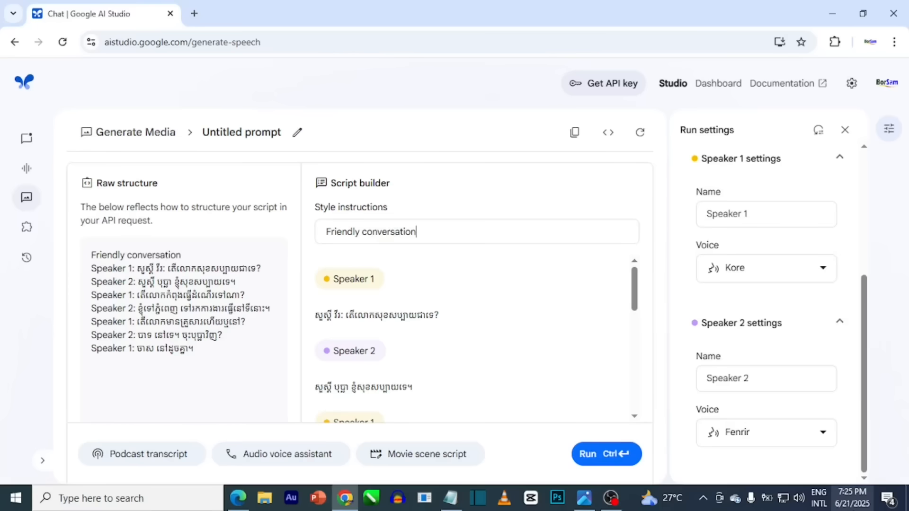
Step: Generate the speech audio for the two-speaker Khmer conversation
{"action": "scroll", "coordinate": [435, 317], "scroll_direction": "down", "scroll_amount": 6}
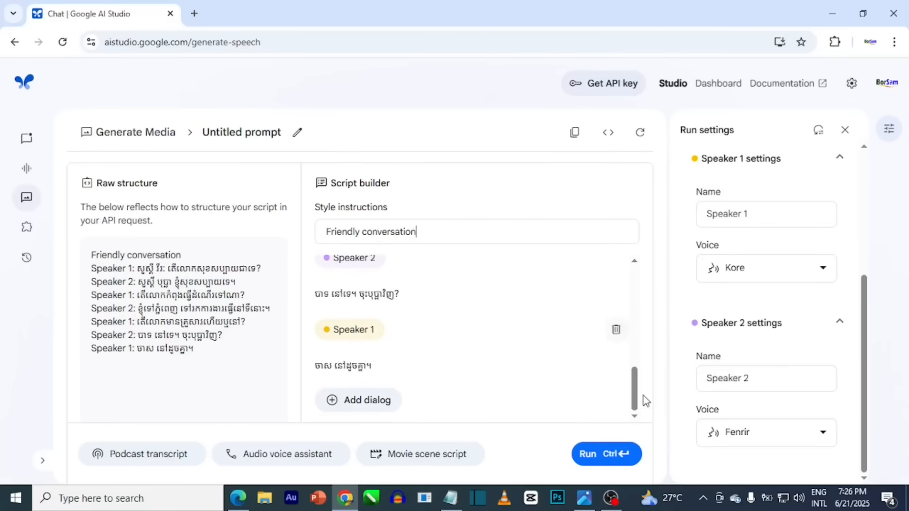
{"action": "left_click", "coordinate": [587, 456]}
{"action": "left_click_drag", "start_coordinate": [635, 371], "coordinate": [642, 389]}
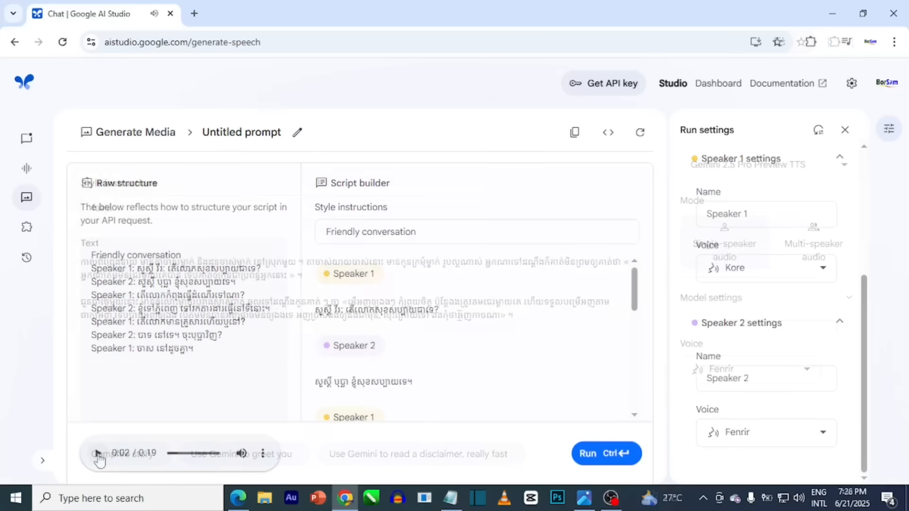
Step: Play the generated conversation from the start while following the script, and pause it partway through
{"action": "left_click_drag", "start_coordinate": [178, 455], "coordinate": [165, 455]}
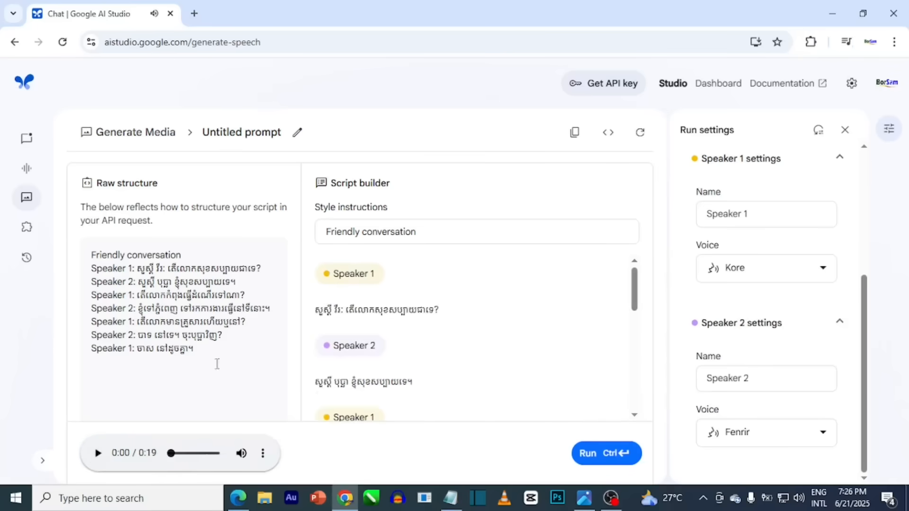
{"action": "left_click_drag", "start_coordinate": [636, 291], "coordinate": [641, 257]}
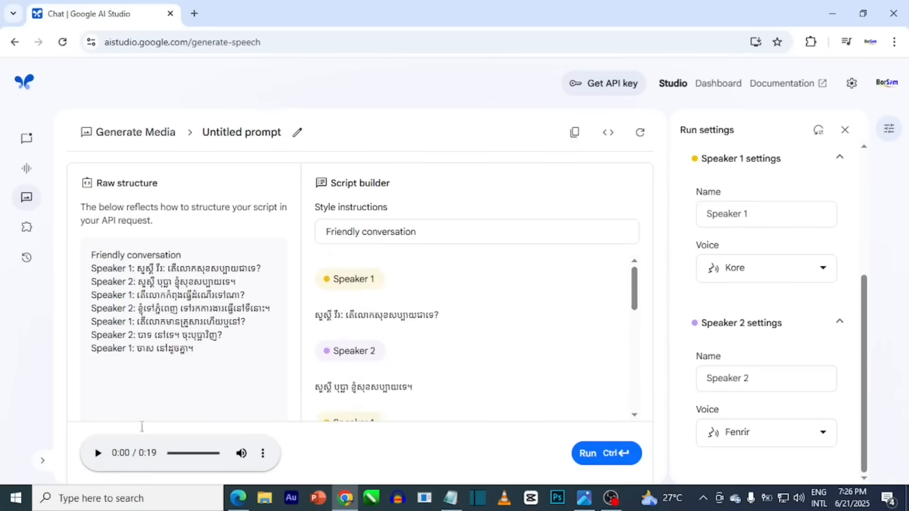
{"action": "left_click", "coordinate": [97, 455]}
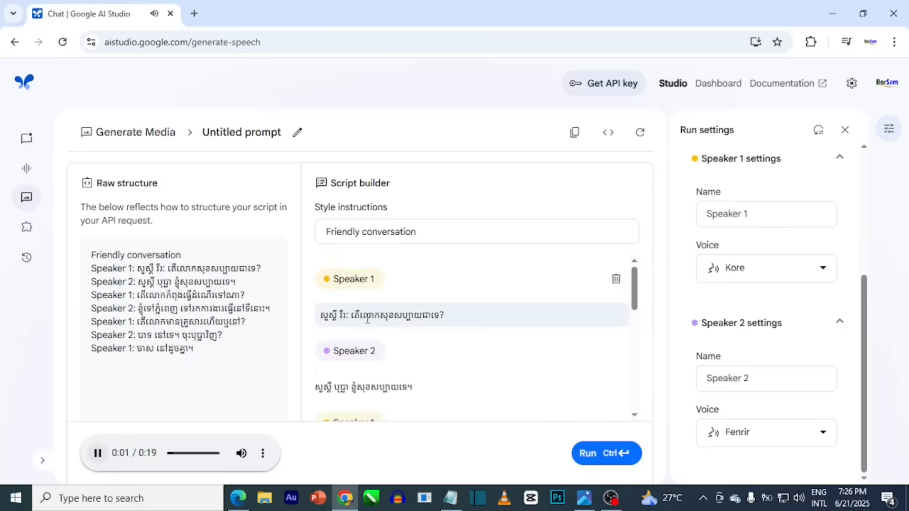
{"action": "left_click_drag", "start_coordinate": [637, 296], "coordinate": [639, 315]}
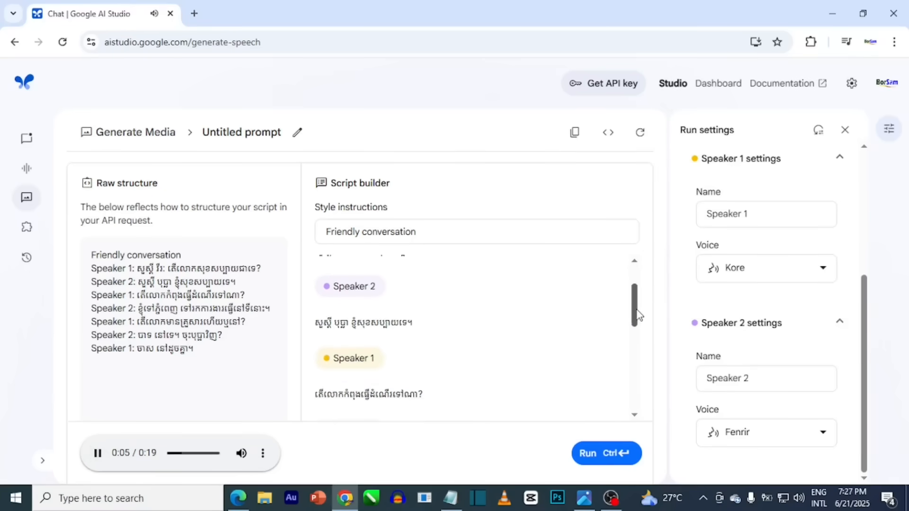
{"action": "left_click_drag", "start_coordinate": [639, 315], "coordinate": [636, 322]}
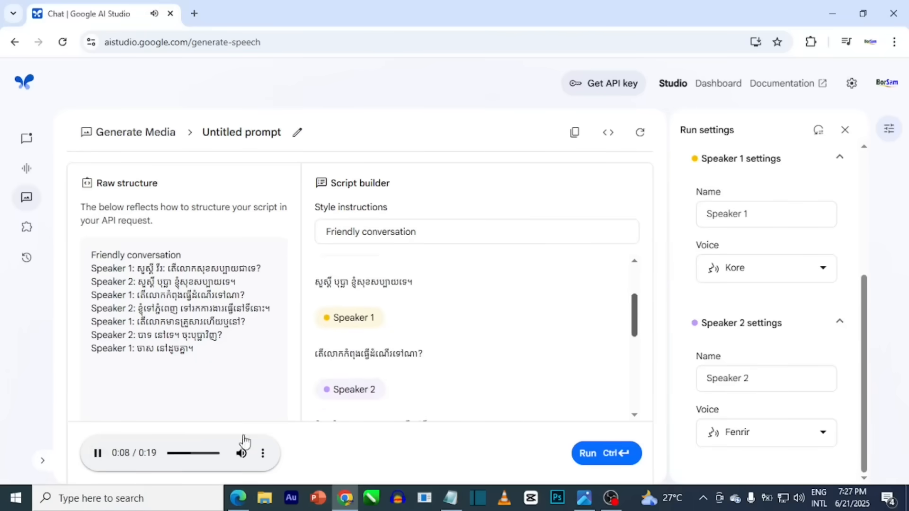
{"action": "left_click", "coordinate": [93, 460]}
Step: Regenerate the conversation audio with the same script, style and voices
{"action": "left_click_drag", "start_coordinate": [635, 322], "coordinate": [654, 274]}
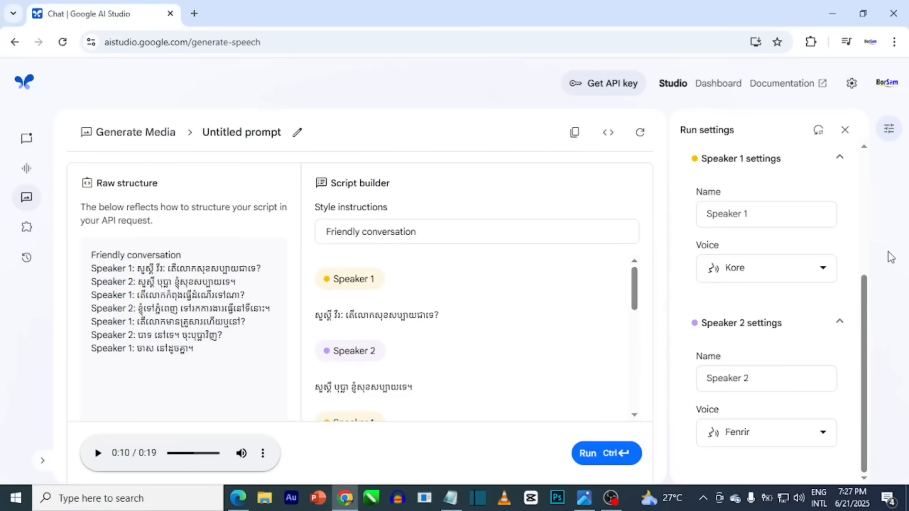
{"action": "left_click_drag", "start_coordinate": [639, 287], "coordinate": [625, 421]}
{"action": "left_click", "coordinate": [592, 454]}
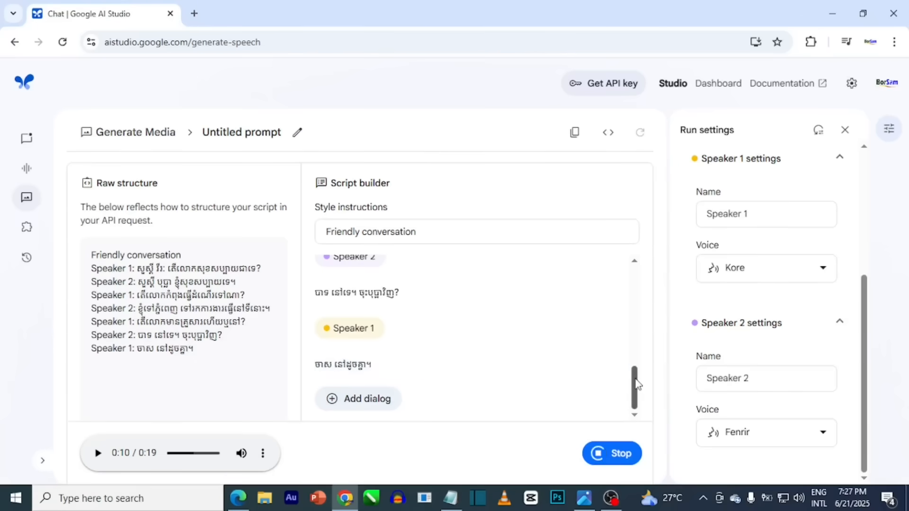
Step: Play the regenerated conversation from its beginning and follow the dialog lines in the script
{"action": "left_click_drag", "start_coordinate": [181, 455], "coordinate": [167, 457]}
{"action": "left_click", "coordinate": [98, 454]}
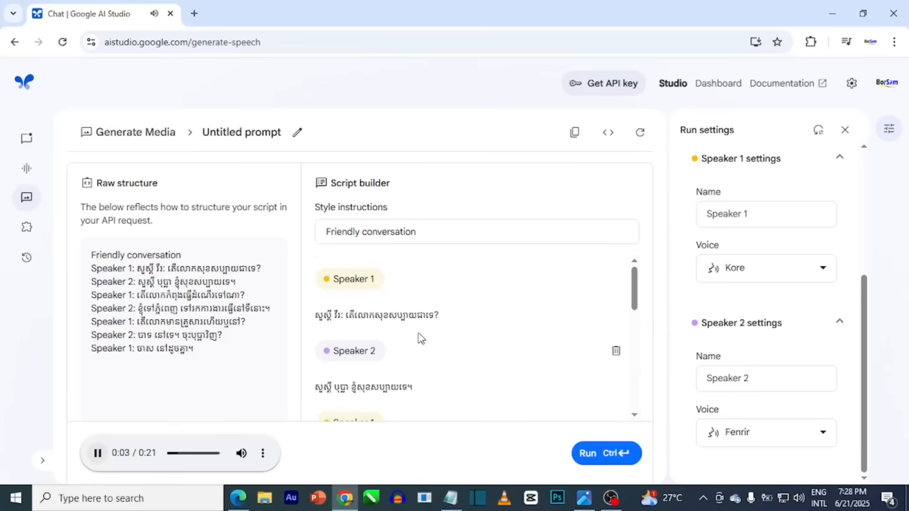
{"action": "left_click", "coordinate": [414, 389]}
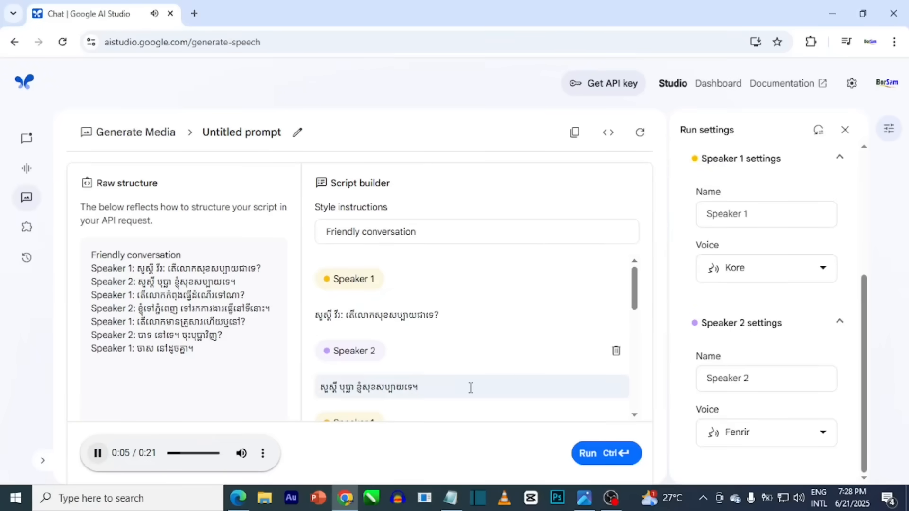
{"action": "scroll", "coordinate": [637, 311], "scroll_direction": "down", "scroll_amount": 1}
{"action": "left_click_drag", "start_coordinate": [637, 311], "coordinate": [639, 398]}
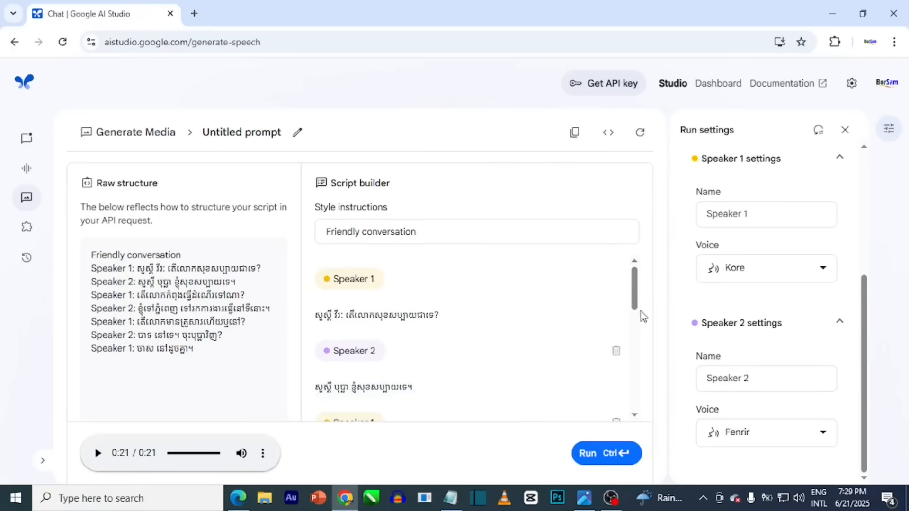
{"action": "left_click_drag", "start_coordinate": [637, 282], "coordinate": [647, 265]}
{"action": "left_click_drag", "start_coordinate": [636, 279], "coordinate": [655, 277]}
{"action": "left_click_drag", "start_coordinate": [635, 287], "coordinate": [635, 391]}
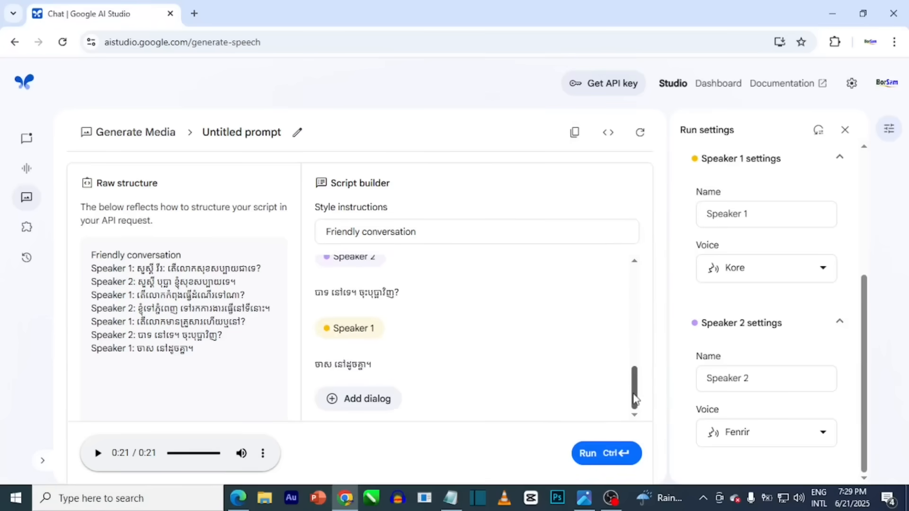
{"action": "left_click_drag", "start_coordinate": [634, 392], "coordinate": [647, 274]}
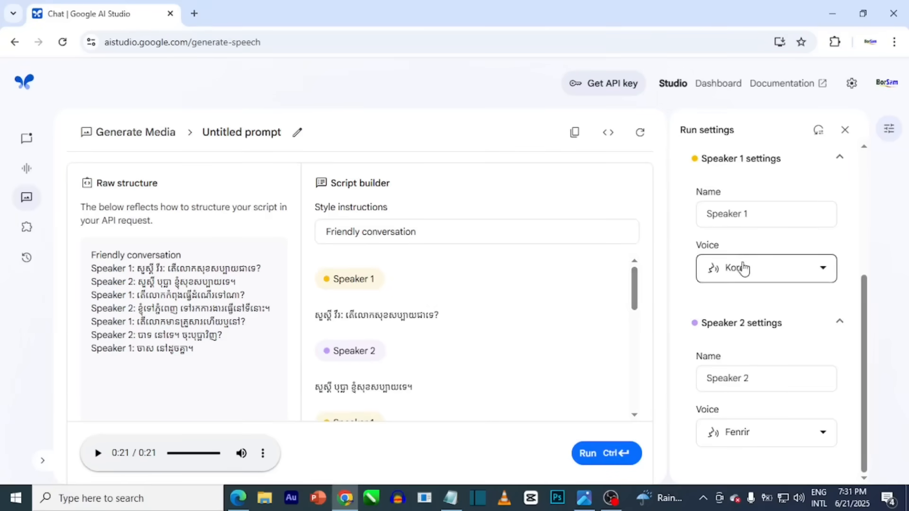
Step: Switch the speech generation mode to single-speaker audio
{"action": "scroll", "coordinate": [745, 272], "scroll_direction": "up", "scroll_amount": 3}
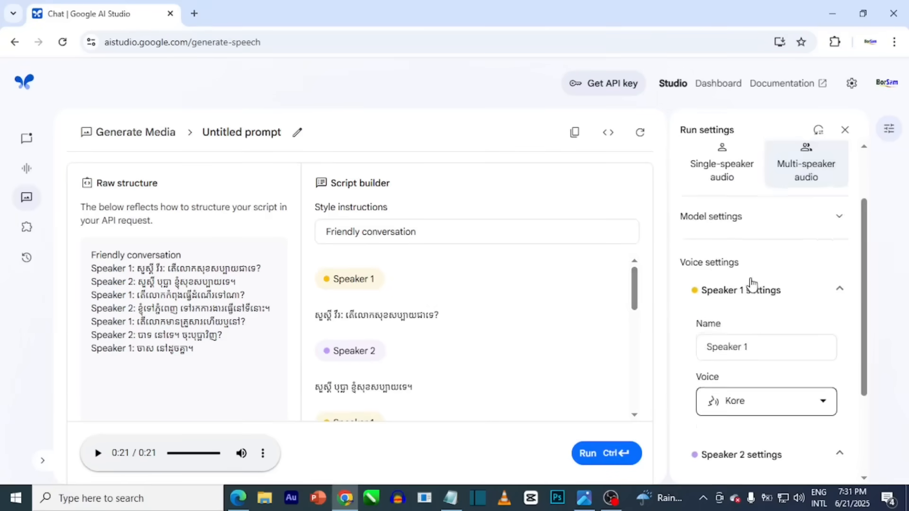
{"action": "scroll", "coordinate": [751, 284], "scroll_direction": "up", "scroll_amount": 2}
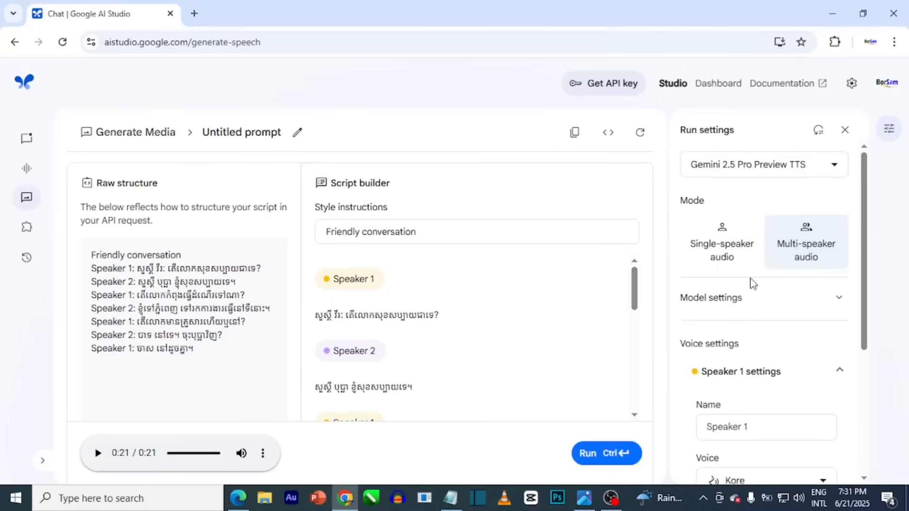
{"action": "left_click", "coordinate": [720, 248]}
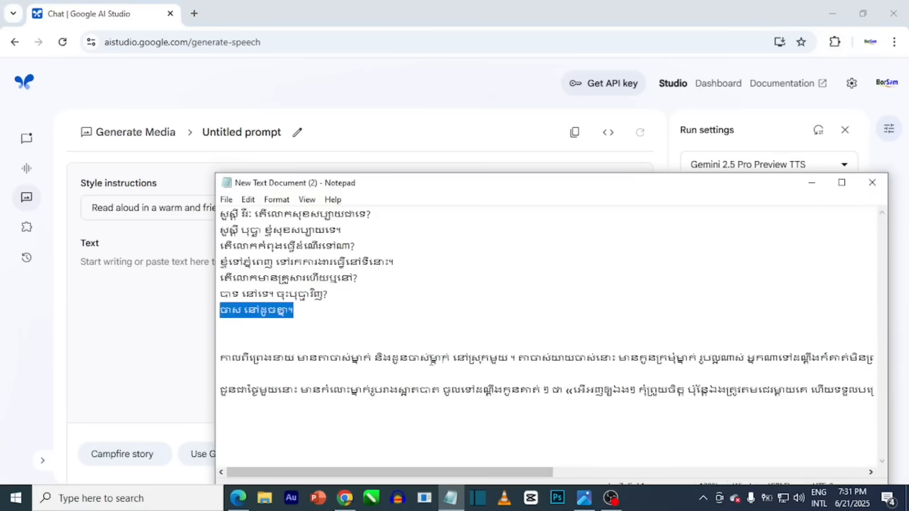
Step: Copy the two Khmer story paragraphs below the dialogue in Notepad and paste them as the text for speech generation
{"action": "left_click", "coordinate": [429, 358]}
{"action": "left_click_drag", "start_coordinate": [220, 358], "coordinate": [898, 405]}
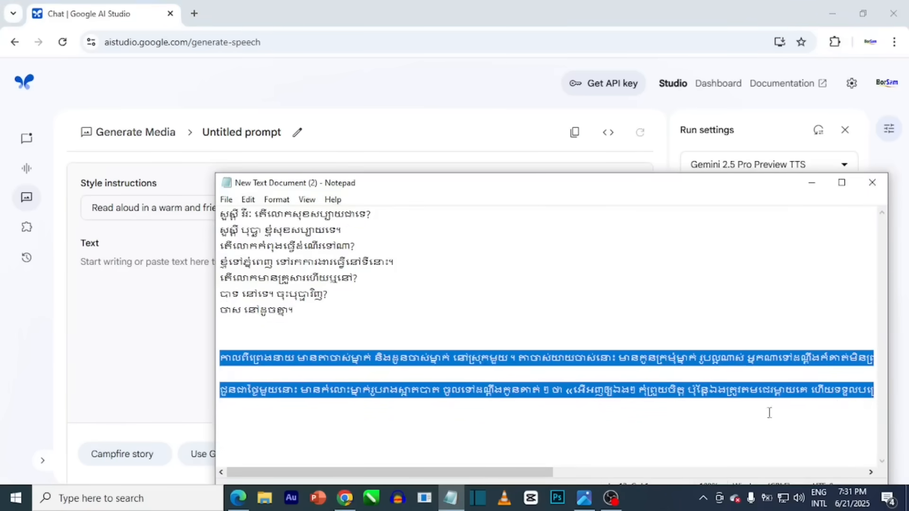
{"action": "left_click", "coordinate": [381, 98]}
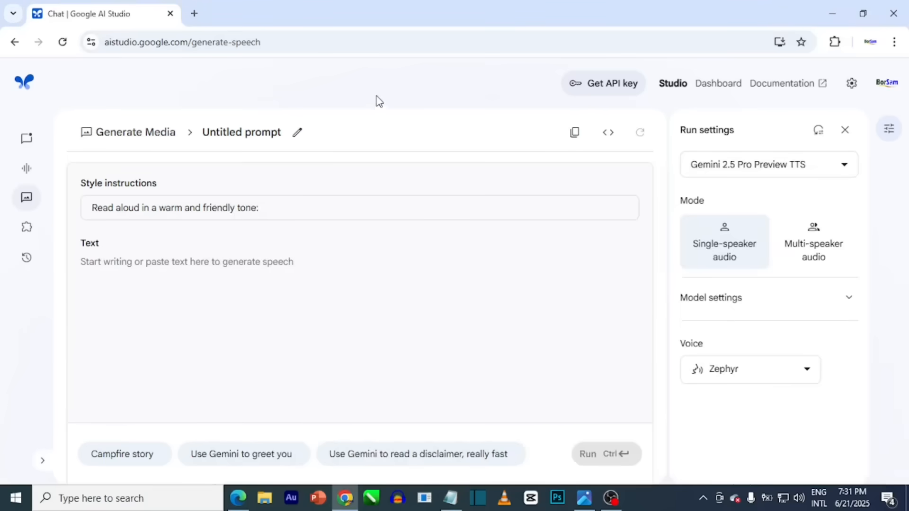
{"action": "left_click", "coordinate": [169, 267]}
{"action": "key", "text": "ctrl+v"}
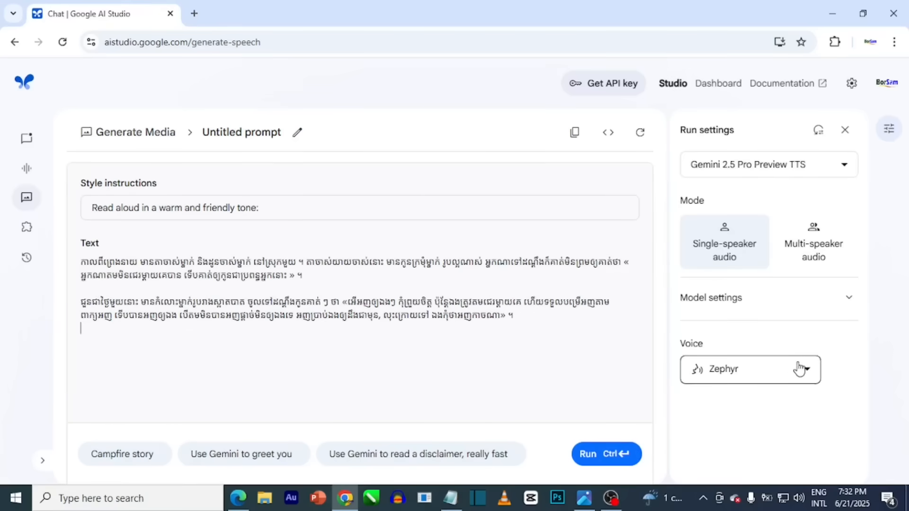
Step: Preview the Fenrir voice for the single speaker and set the voice to Fenrir
{"action": "left_click", "coordinate": [762, 375]}
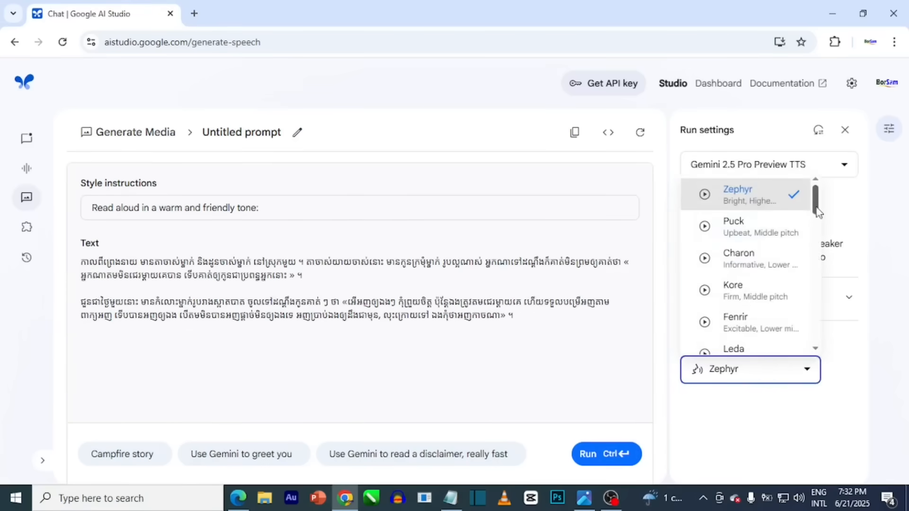
{"action": "scroll", "coordinate": [720, 266], "scroll_direction": "down", "scroll_amount": 2}
{"action": "left_click", "coordinate": [704, 254]}
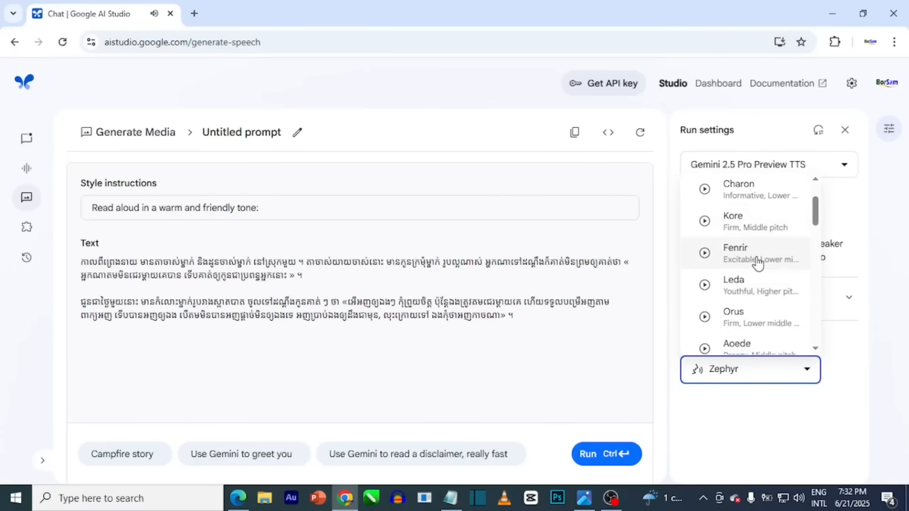
{"action": "left_click", "coordinate": [757, 264]}
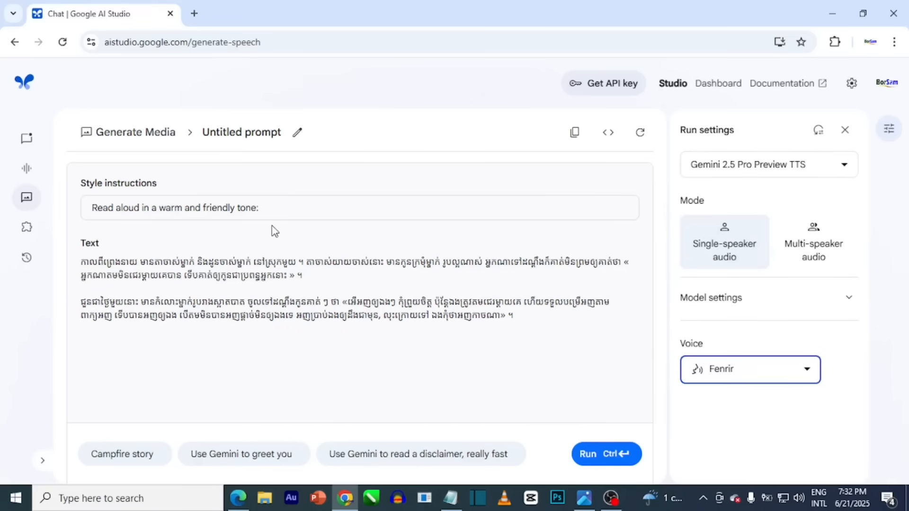
Step: Replace the style instructions with "fairy tale narration" and generate the single-speaker audio of the Khmer story
{"action": "left_click_drag", "start_coordinate": [276, 207], "coordinate": [67, 217]}
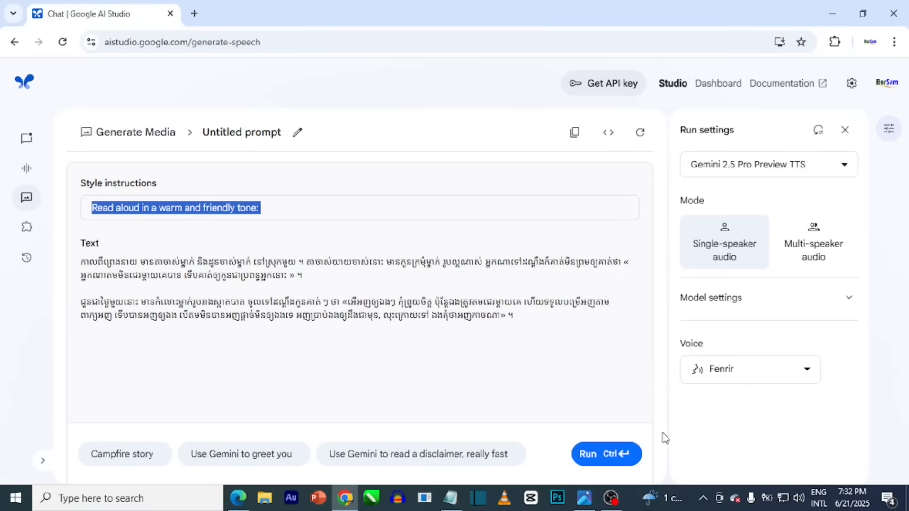
{"action": "left_click", "coordinate": [278, 208]}
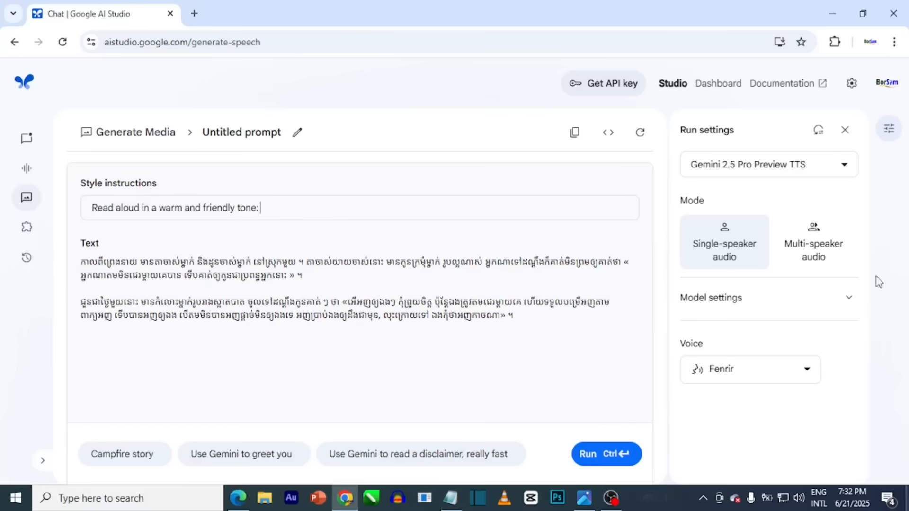
{"action": "left_click_drag", "start_coordinate": [277, 210], "coordinate": [71, 209]}
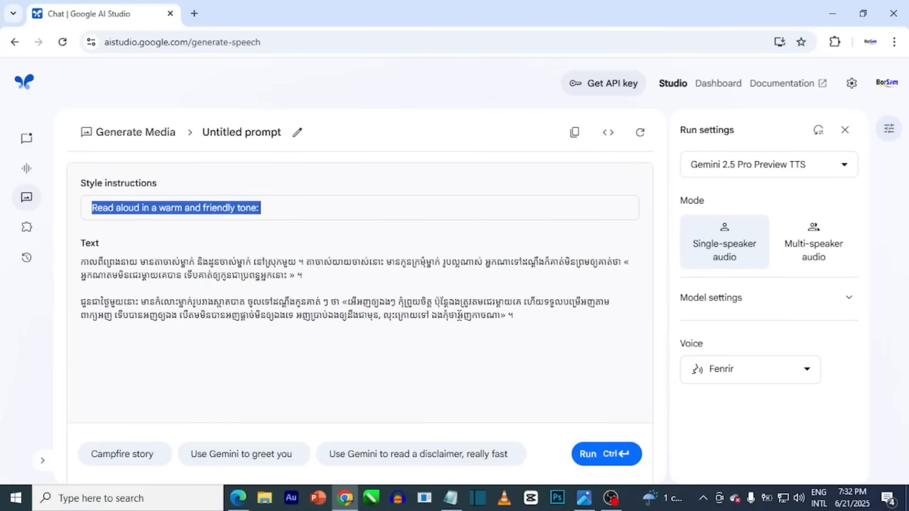
{"action": "type", "text": "fa"}
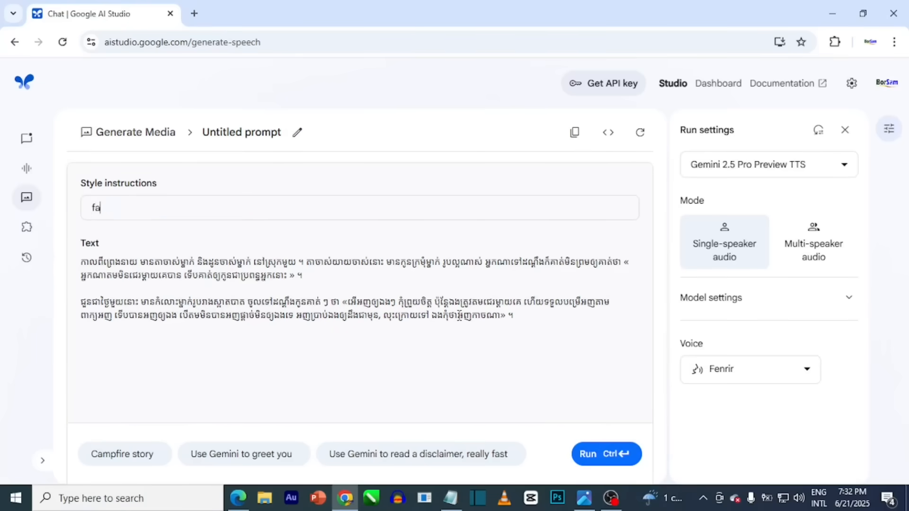
{"action": "type", "text": "iry tale narration"}
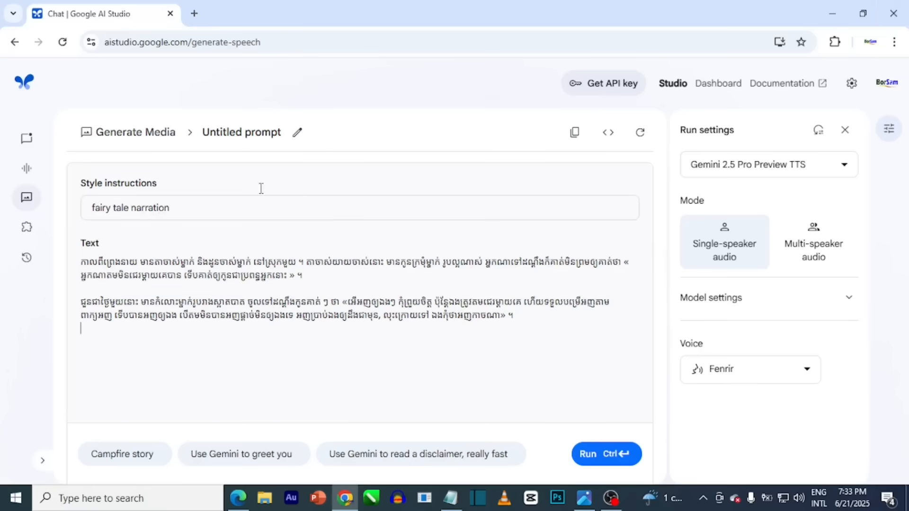
{"action": "left_click", "coordinate": [589, 456]}
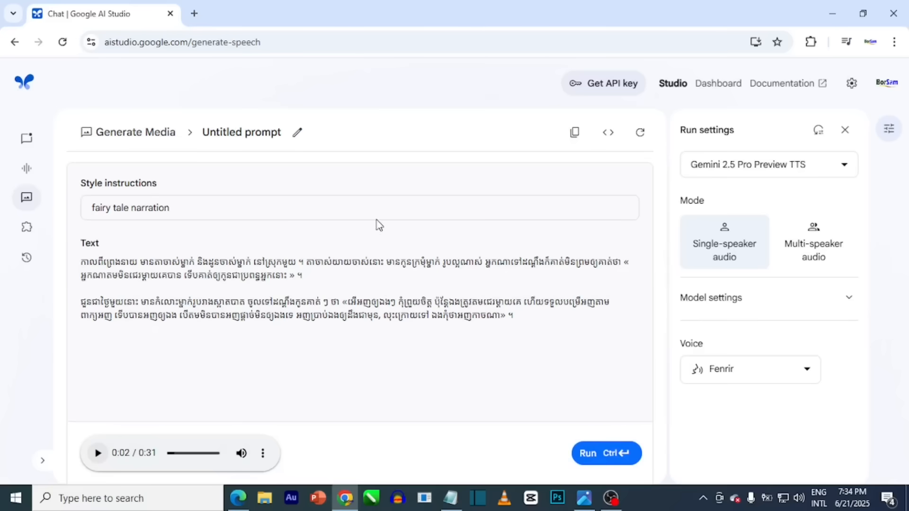
Step: Play the generated narration from its beginning and check it against the second line of the first story paragraph
{"action": "left_click", "coordinate": [163, 455]}
{"action": "left_click", "coordinate": [98, 454]}
{"action": "left_click", "coordinate": [97, 453]}
{"action": "left_click_drag", "start_coordinate": [105, 276], "coordinate": [246, 275]}
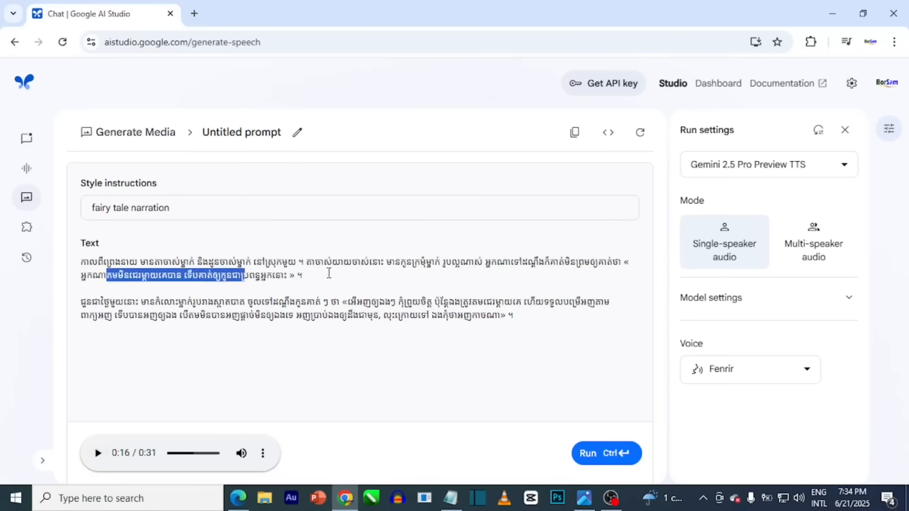
{"action": "left_click", "coordinate": [326, 274]}
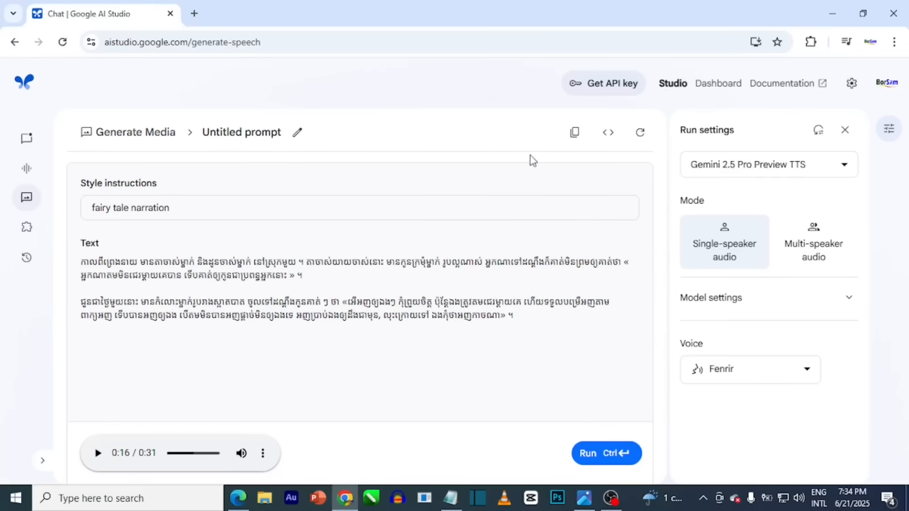
Step: Regenerate the fairy tale narration with the same settings and play the new audio from its beginning
{"action": "left_click", "coordinate": [588, 463]}
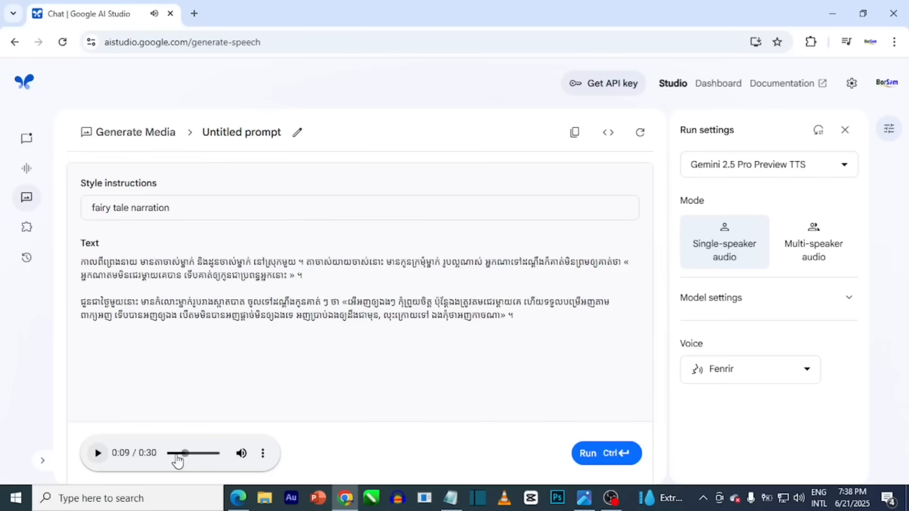
{"action": "left_click_drag", "start_coordinate": [184, 455], "coordinate": [158, 461]}
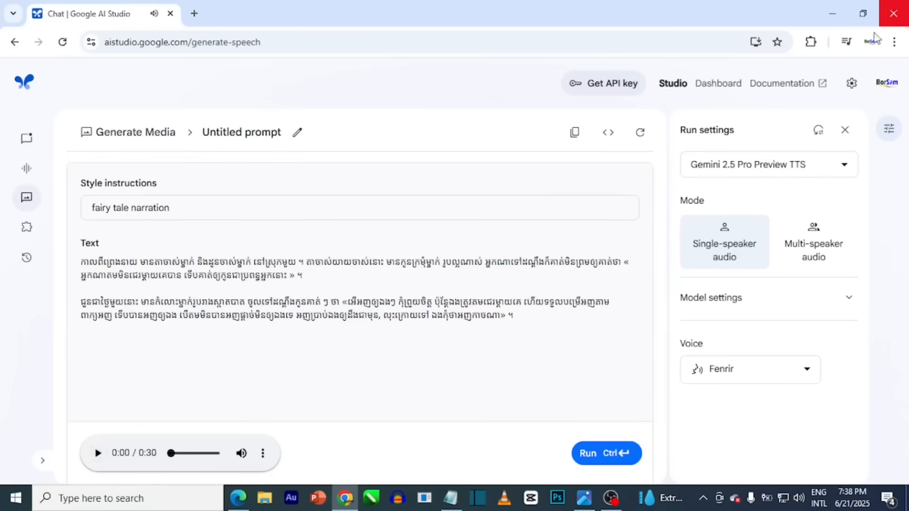
{"action": "left_click", "coordinate": [99, 455]}
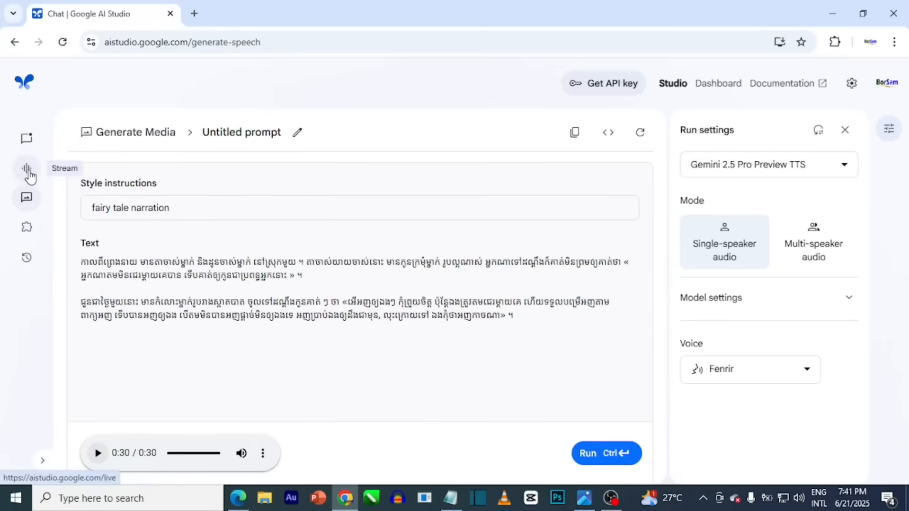
Step: Open a new chat prompt in place of the speech generation page
{"action": "left_click", "coordinate": [26, 138]}
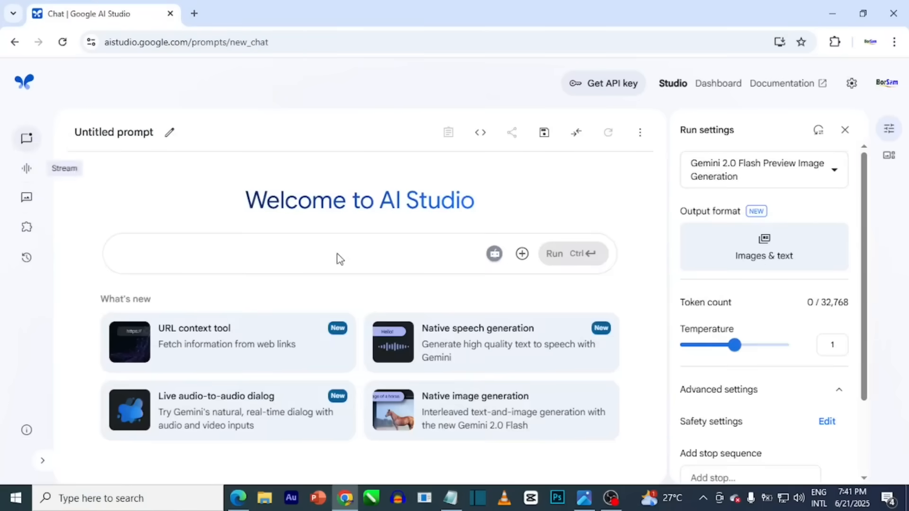